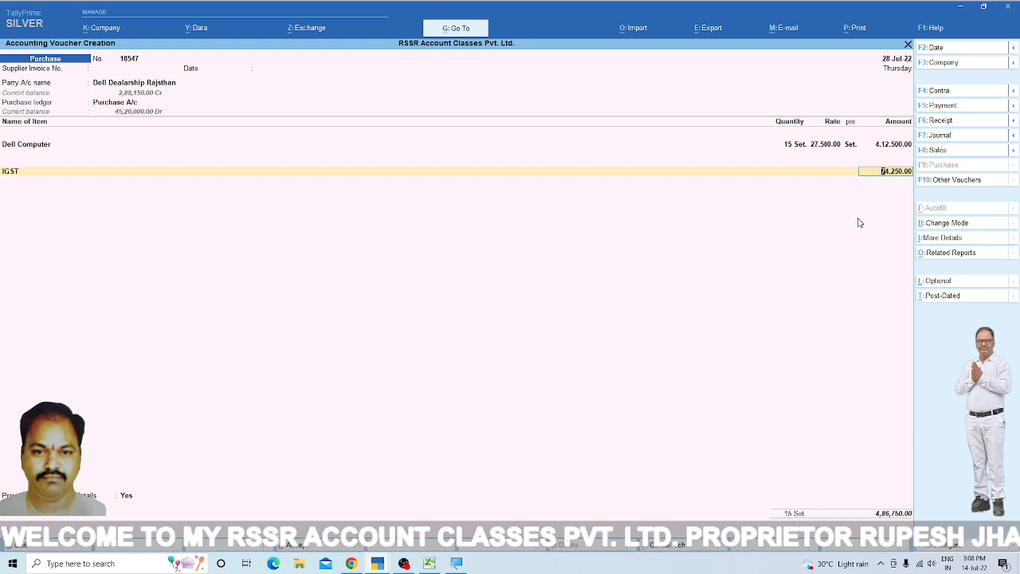
Keep the calculated IGST amount and add the TCS Purchase @ 0.100% ledger at 0.10% to the Dell purchase voucher
key("Return")
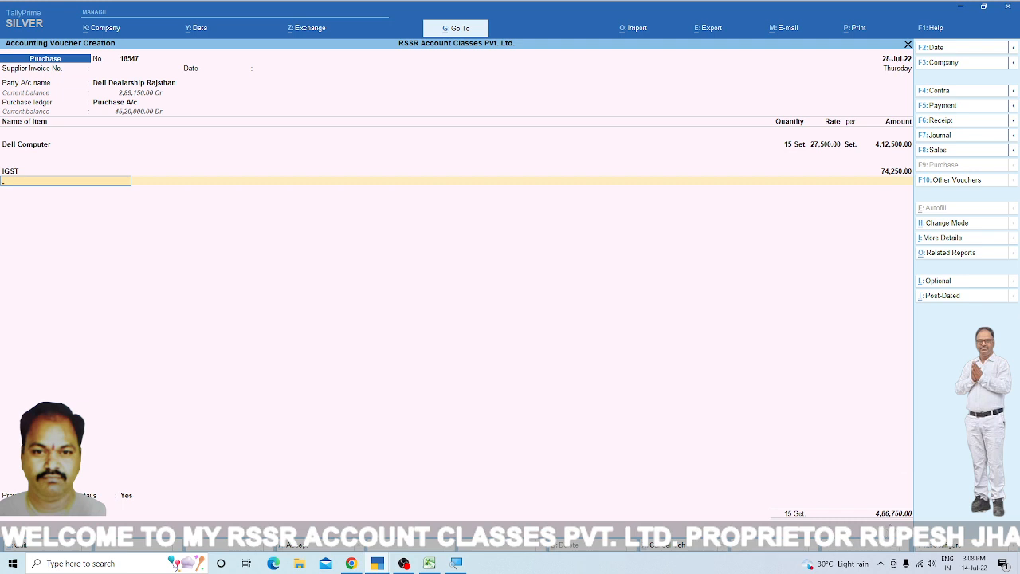
type("T")
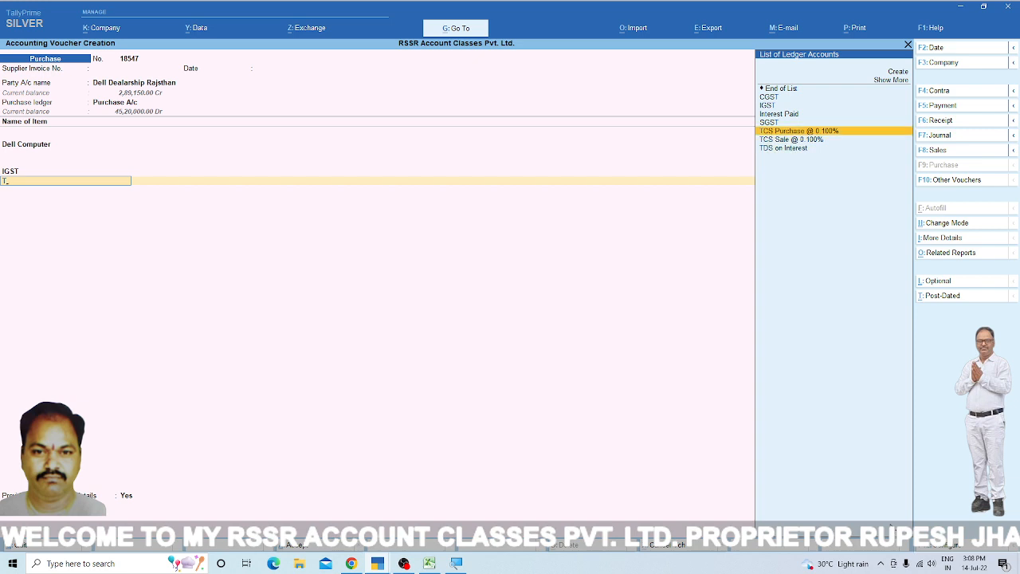
key("Return")
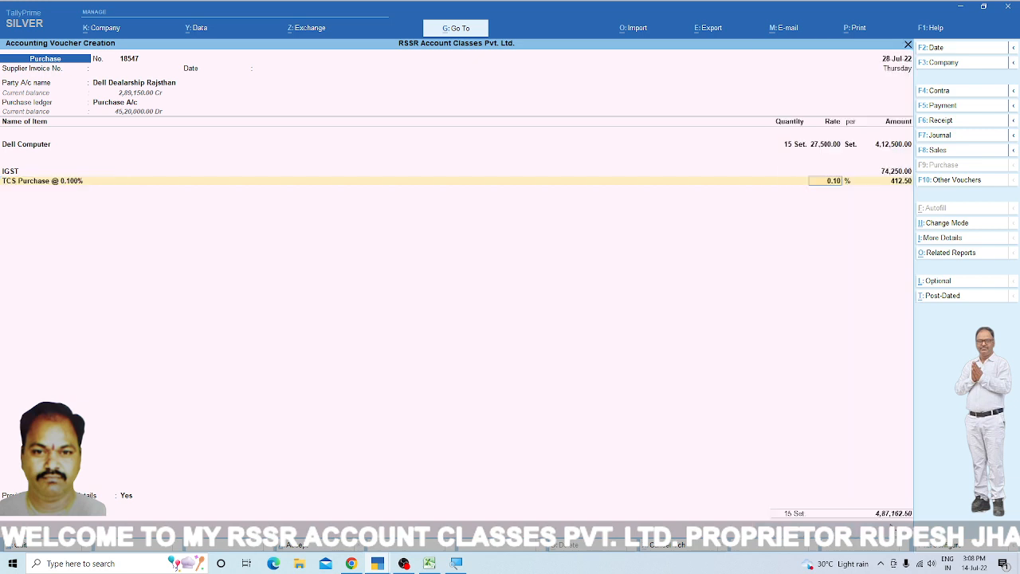
key("Return")
key("Return")
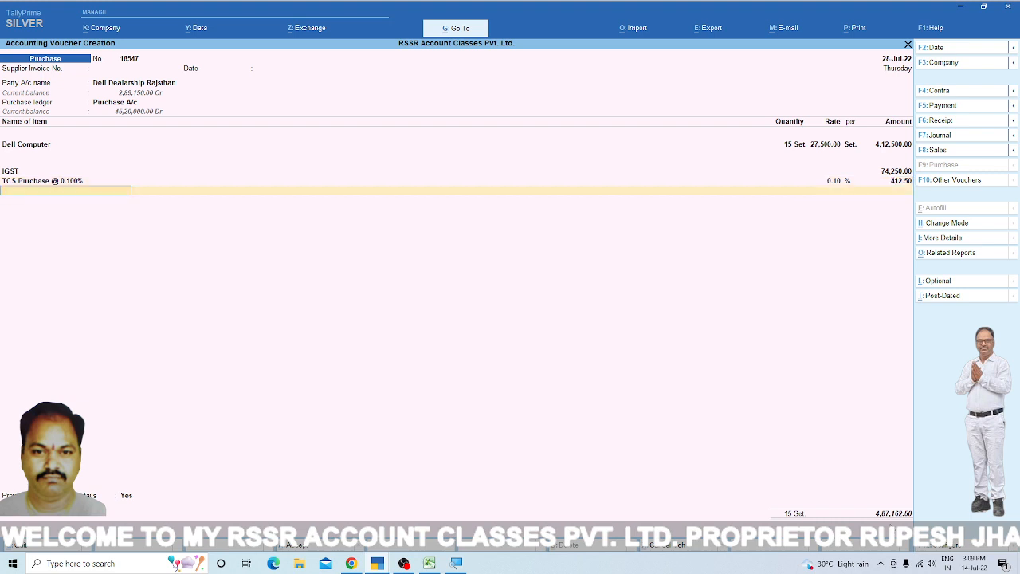
Add the Rounding Of ledger with an amount of 0.50 to the Dell purchase voucher
type("Ro")
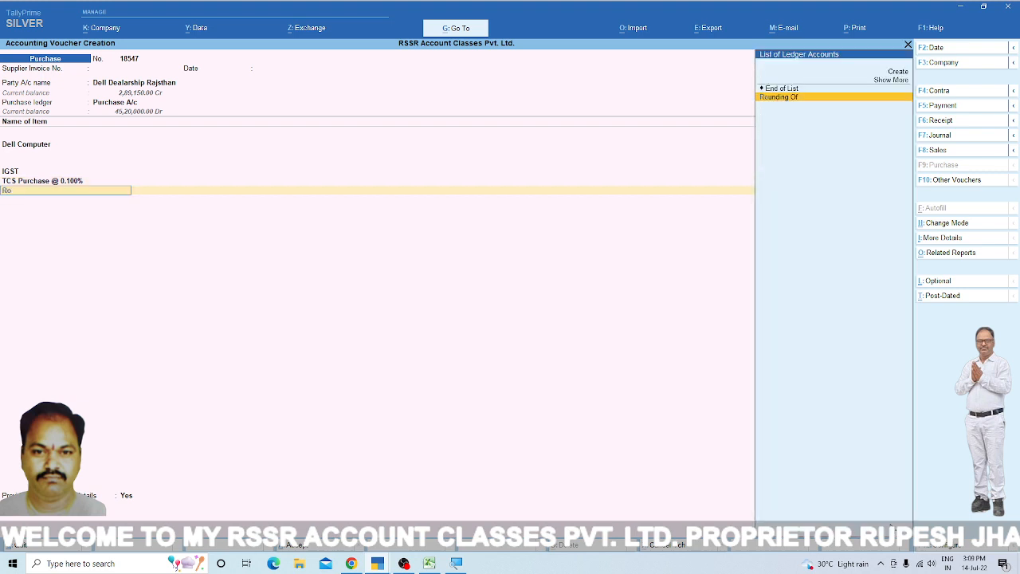
key("Return")
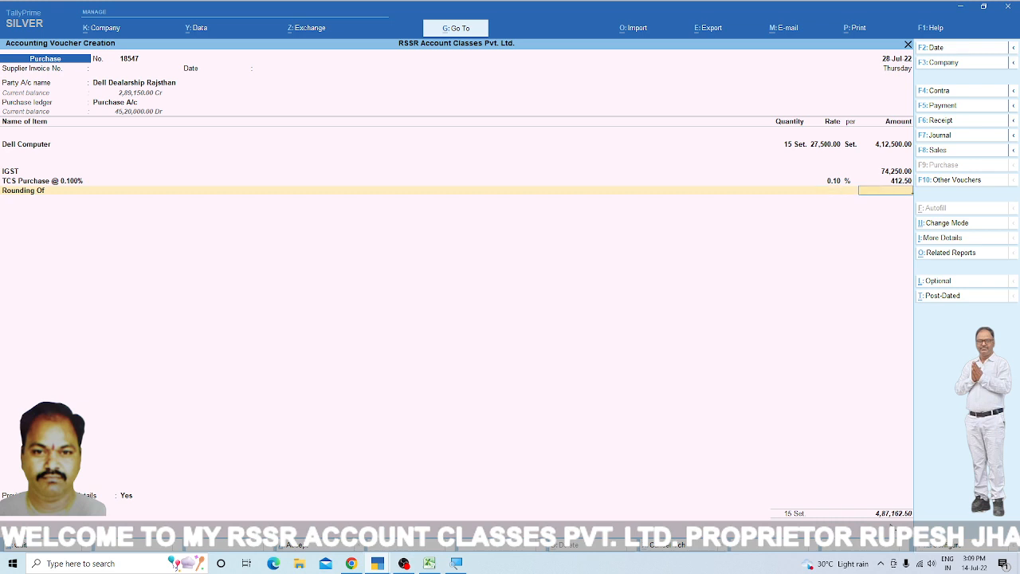
key("Return")
key("BackSpace")
key("Return")
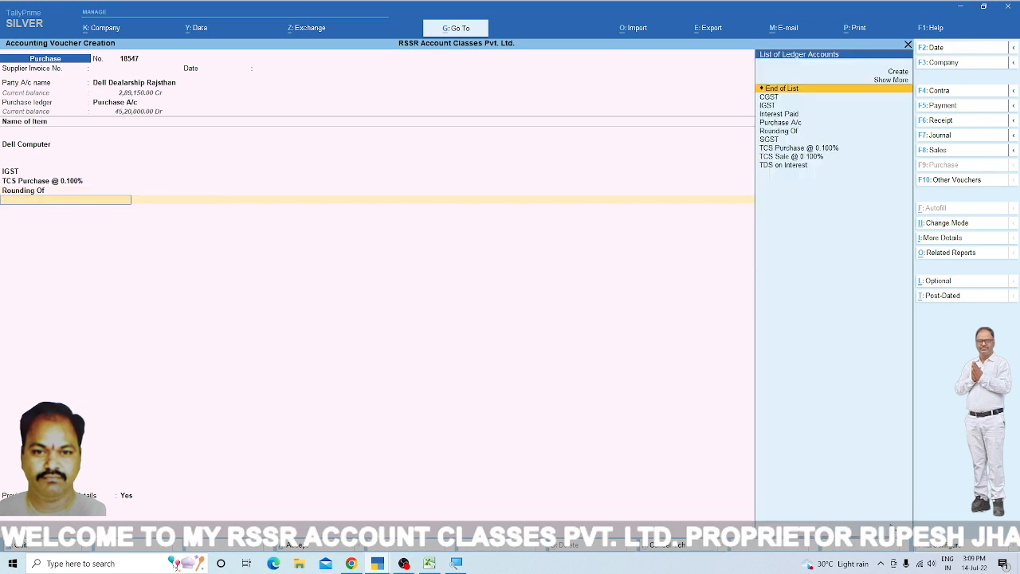
End the ledger list, set the option to provide further details to No, and save the Dell purchase voucher
key("Return")
key("Up")
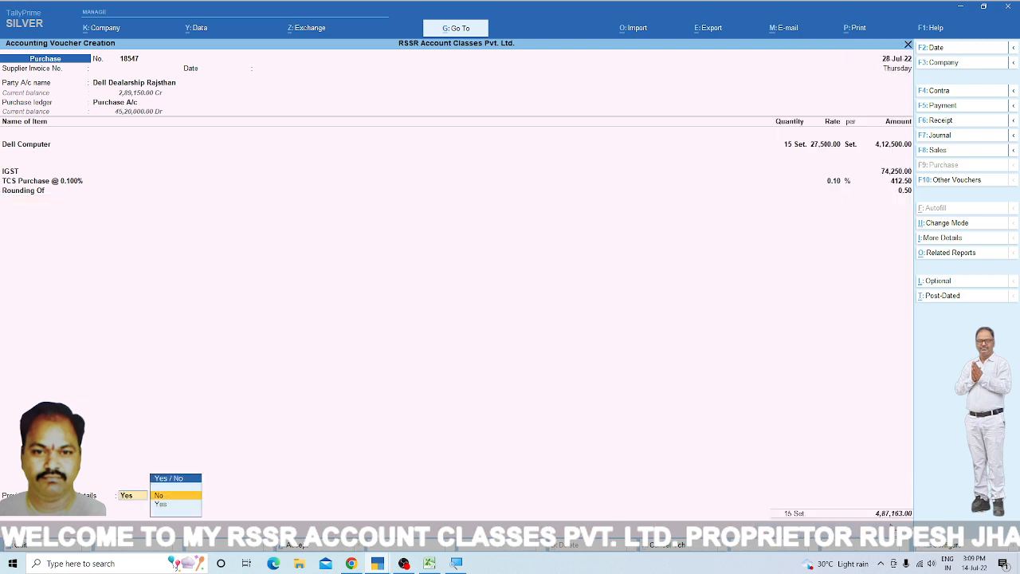
key("Return")
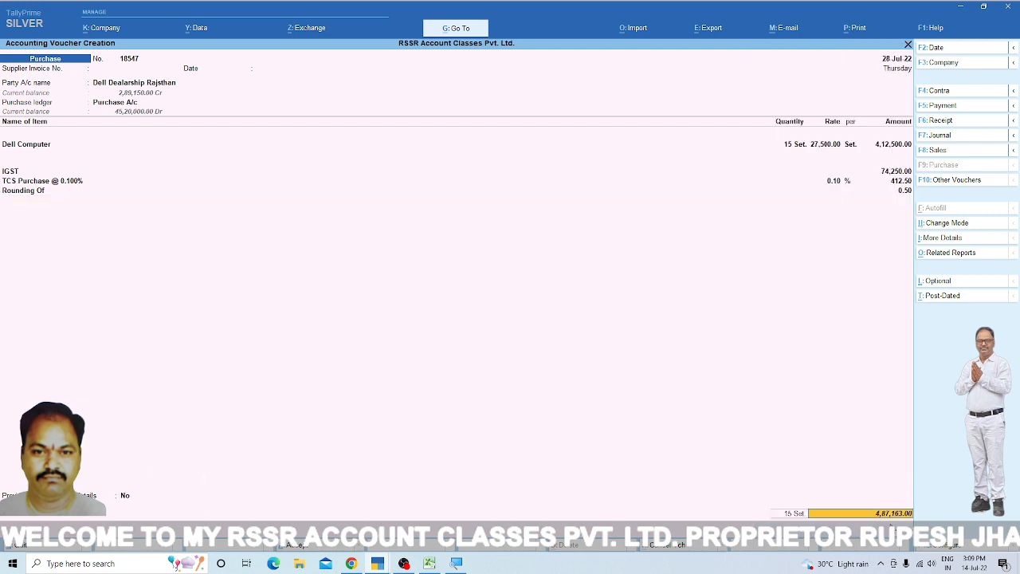
key("Return")
key("Return")
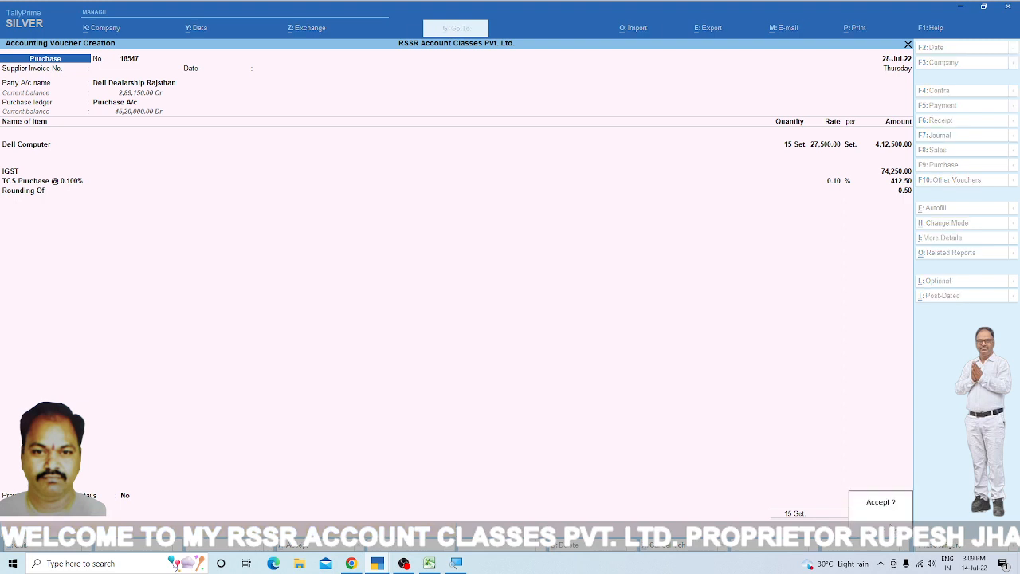
key("Return")
key("Return")
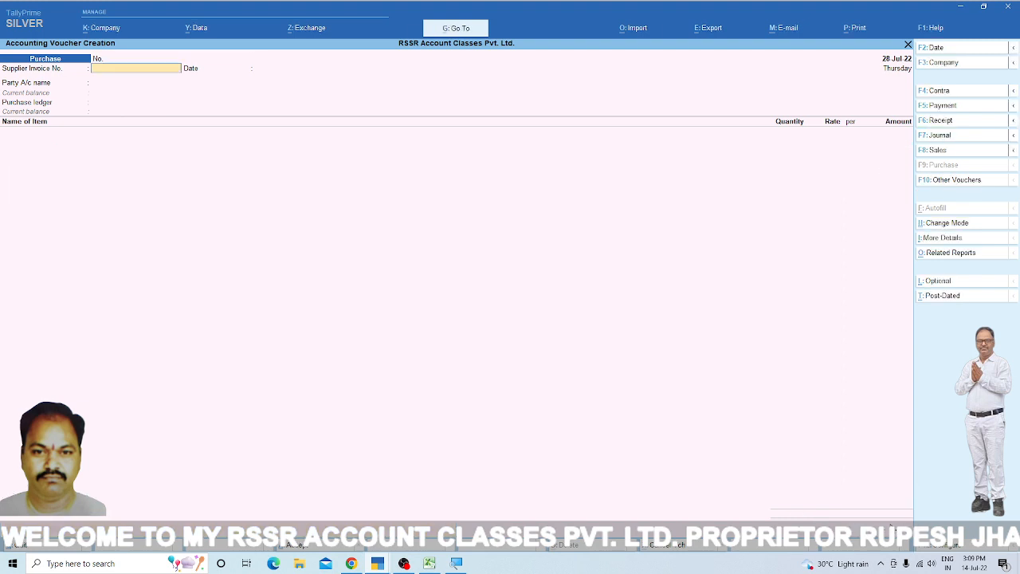
Set the date of the new purchase voucher to 26-Jul-22
key("BackSpace")
key("F2")
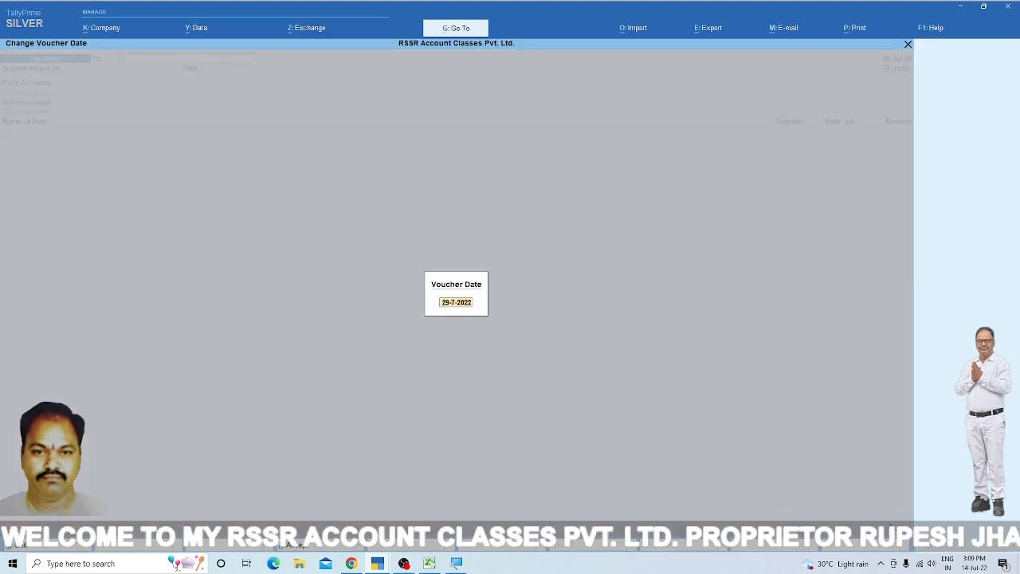
type("26")
key("Return")
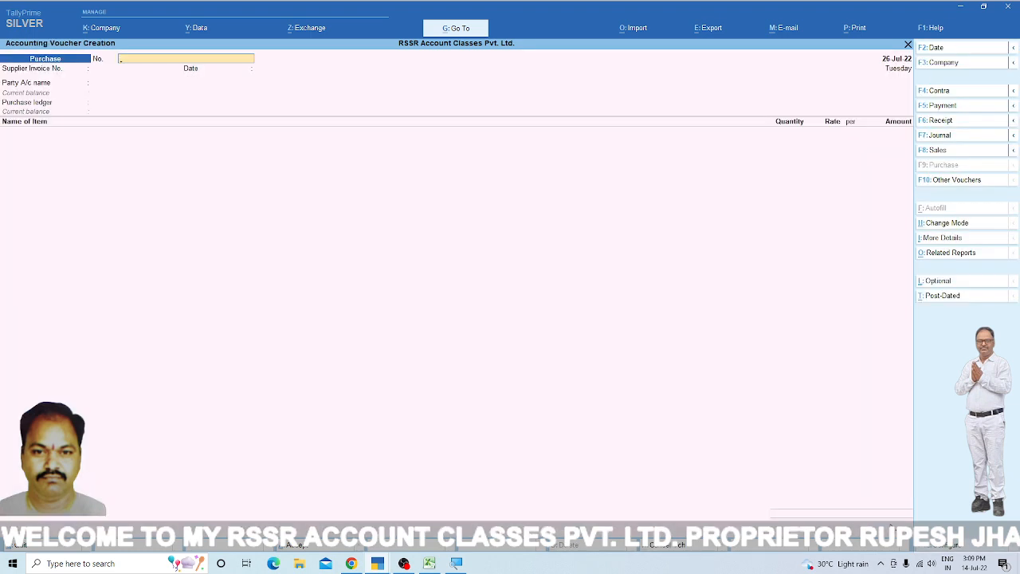
Leave the voucher and supplier invoice fields blank, and choose Canon Computer Benglor as party with its default details and Purchase A/c as purchase ledger
key("Return")
key("Return")
key("Return")
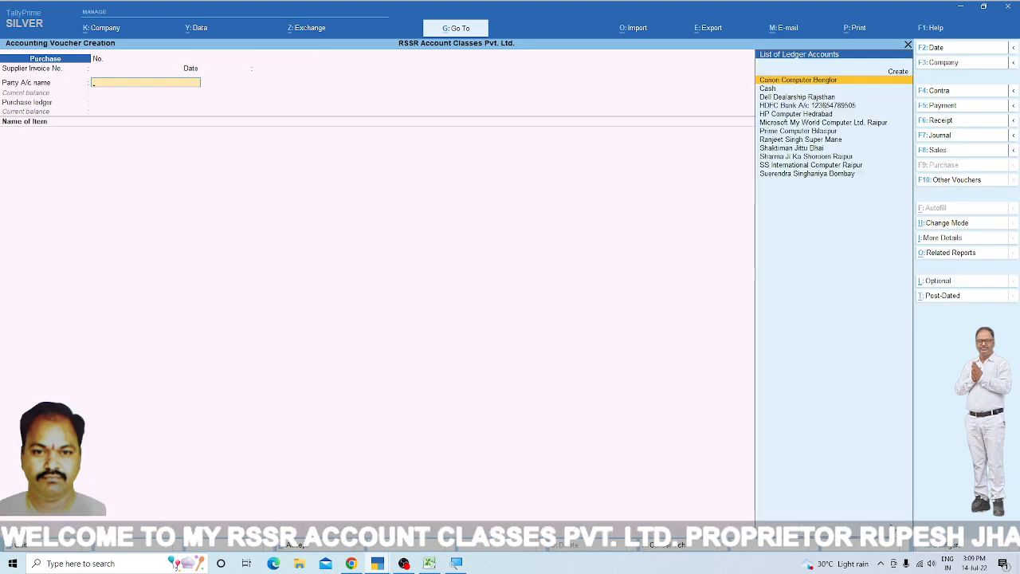
type("c")
key("Return")
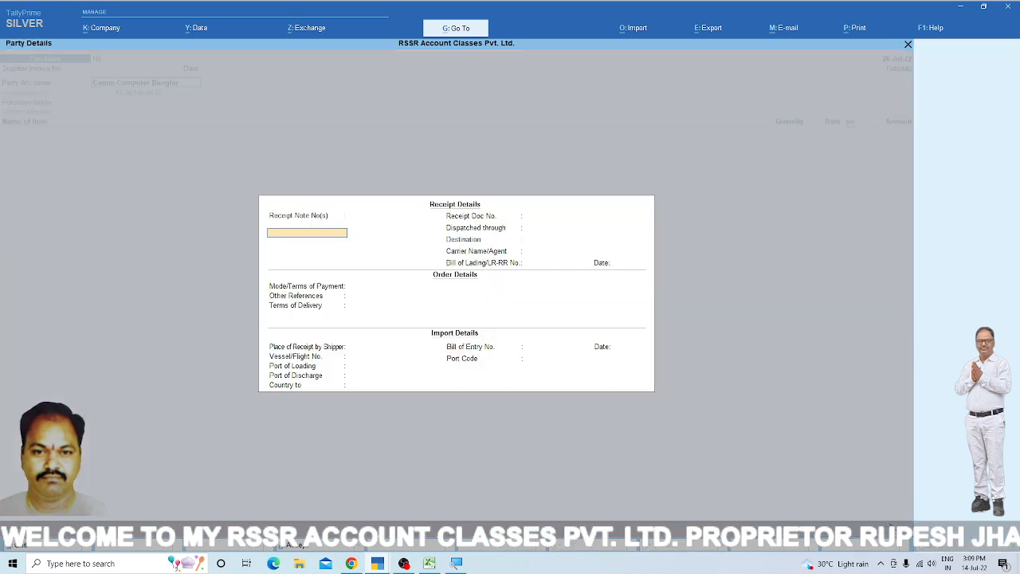
key("Return")
key("ctrl+a")
key("Return")
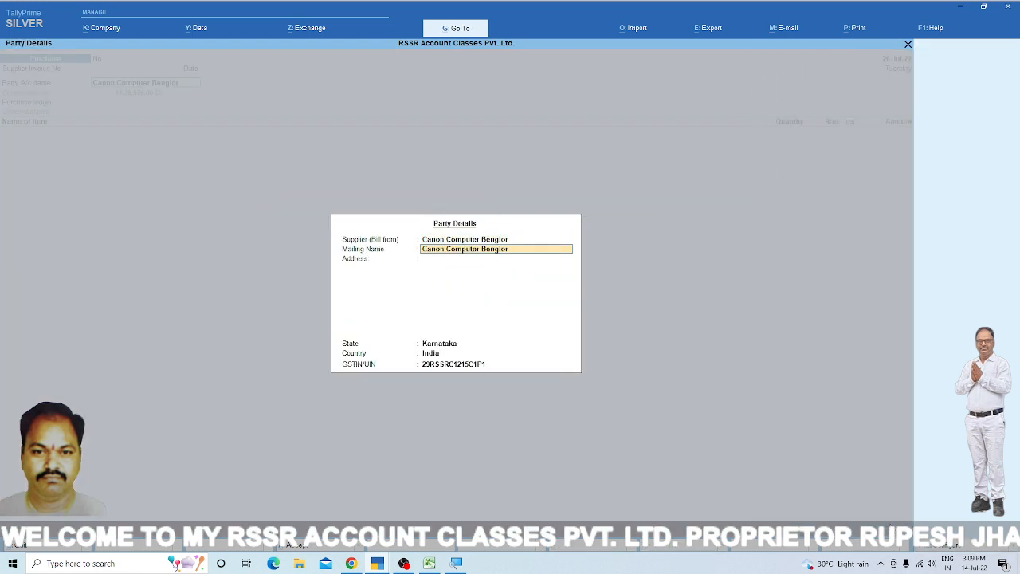
key("ctrl+a")
key("Return")
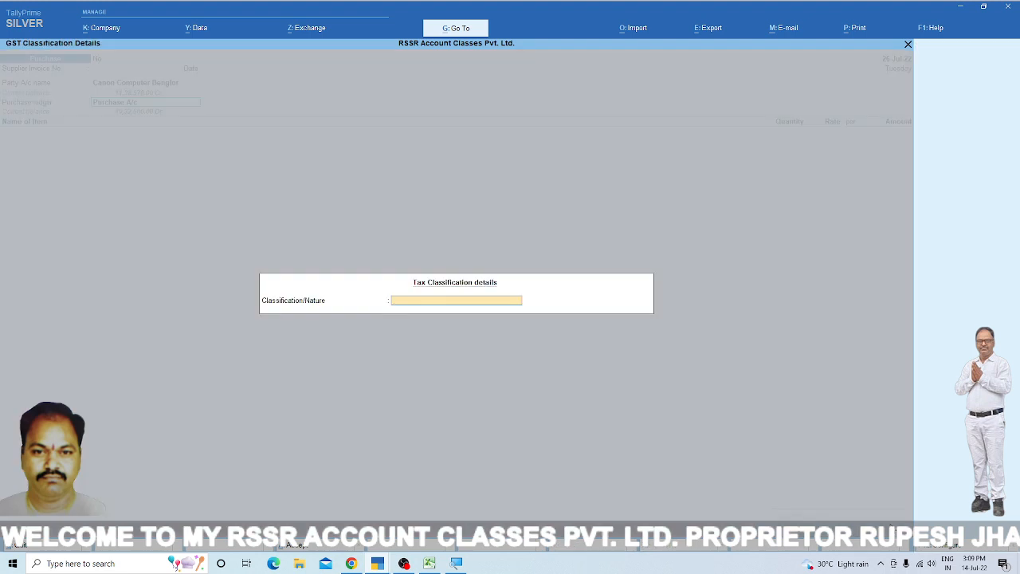
Set the tax classification of the Canon purchase to Interstate Purchase Taxable
type("In")
key("Down")
key("Down")
key("Down")
key("Down")
key("Down")
key("Down")
key("Down")
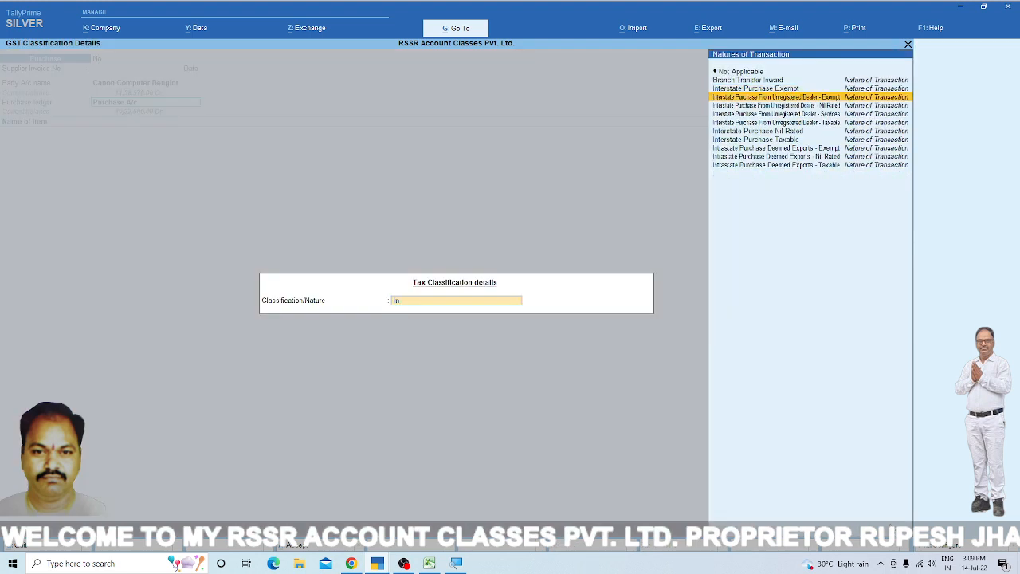
key("Return")
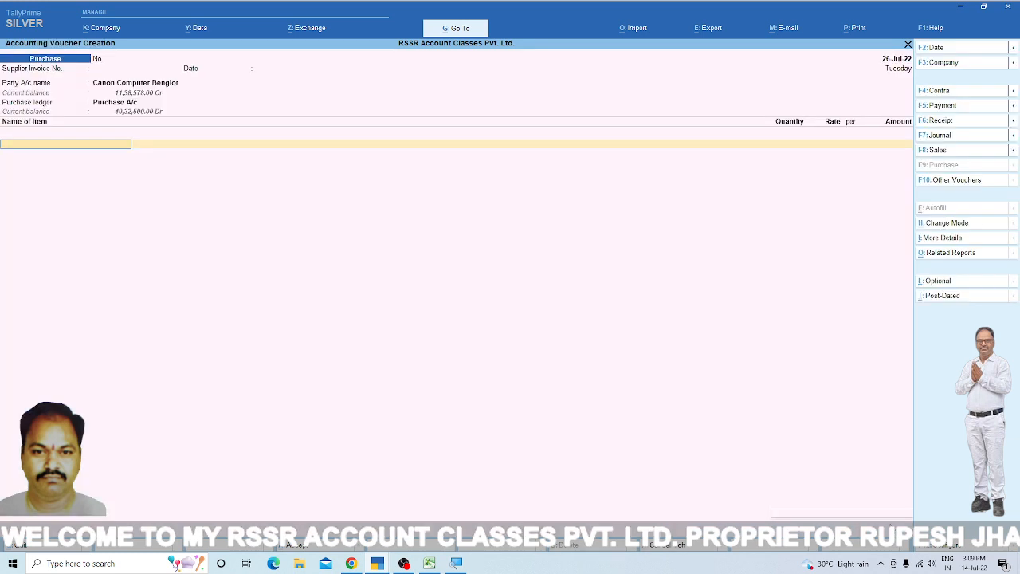
Add the stock item Canon Computer with a quantity of 5 sets at a rate of 25,500.00, and end the item list
type("C")
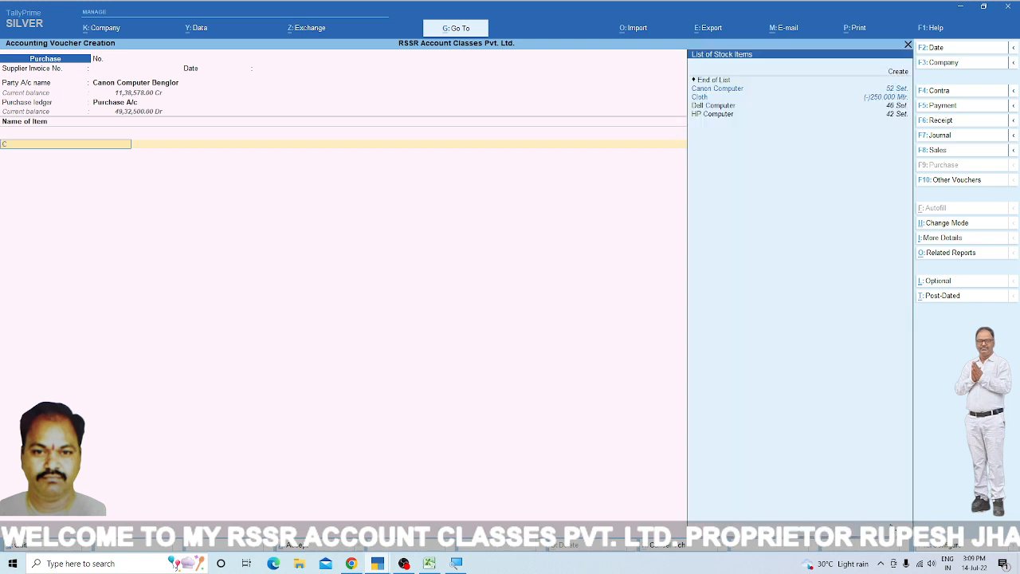
key("Return")
key("Return")
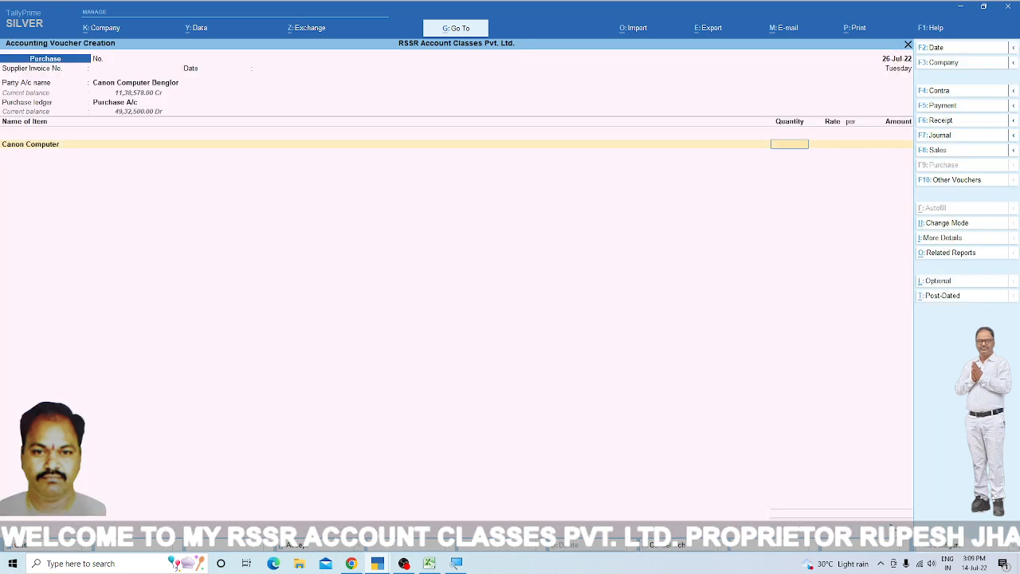
type("5")
key("Return")
key("Return")
key("Return")
key("Return")
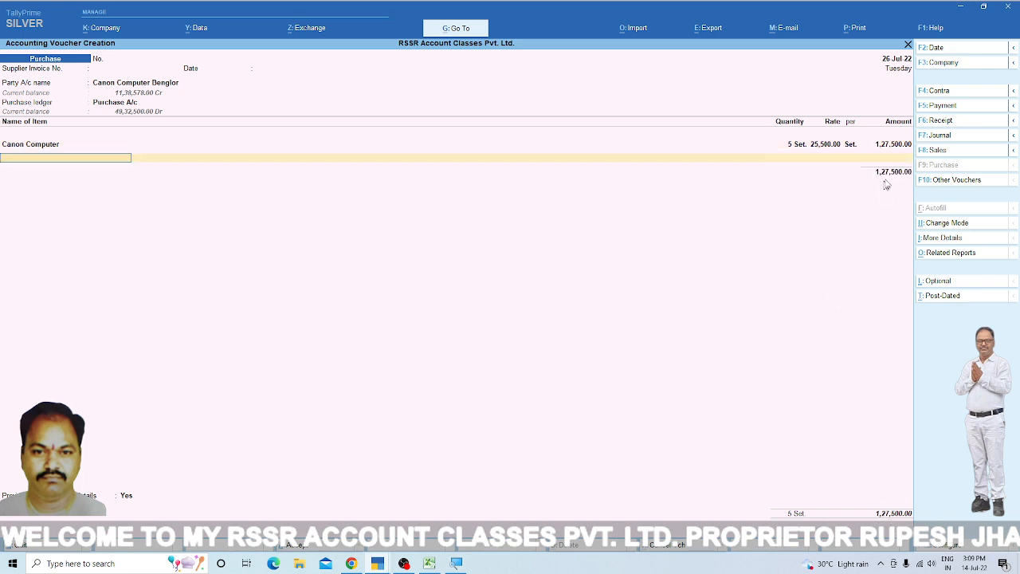
key("Return")
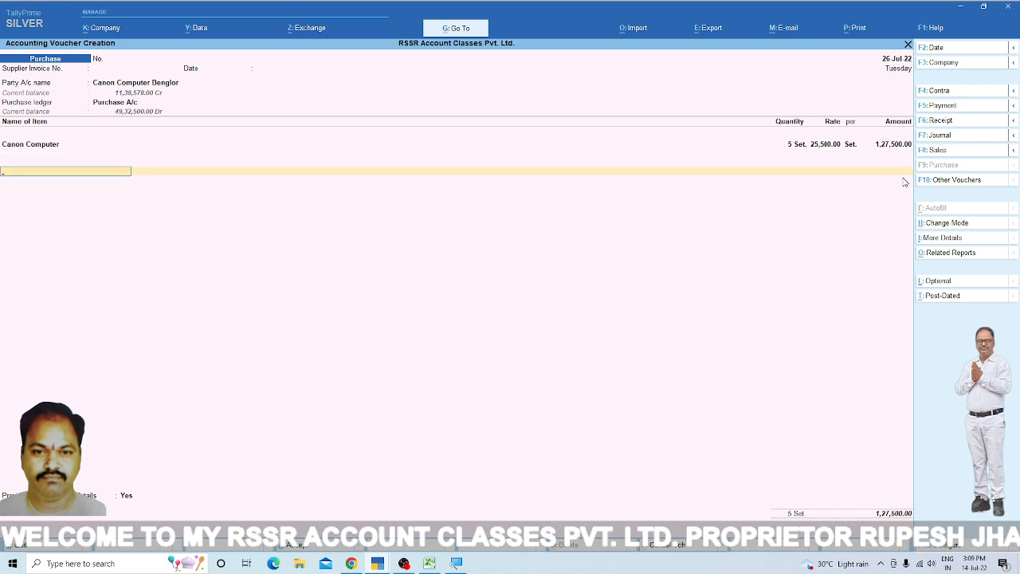
Add the IGST ledger with its calculated amount and the TCS Purchase @ 0.100% ledger at 0.10% to the Canon voucher
type("I")
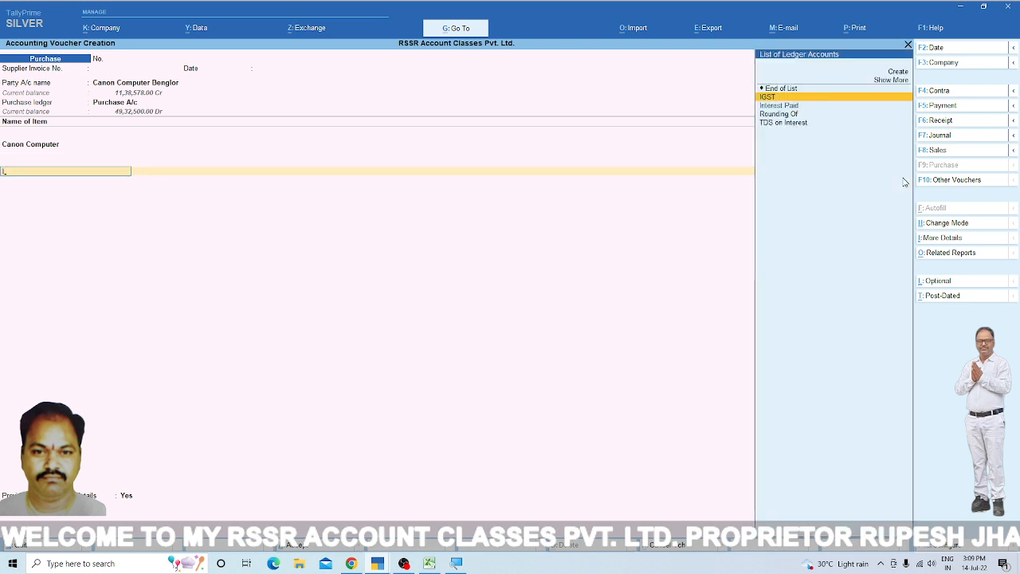
key("Return")
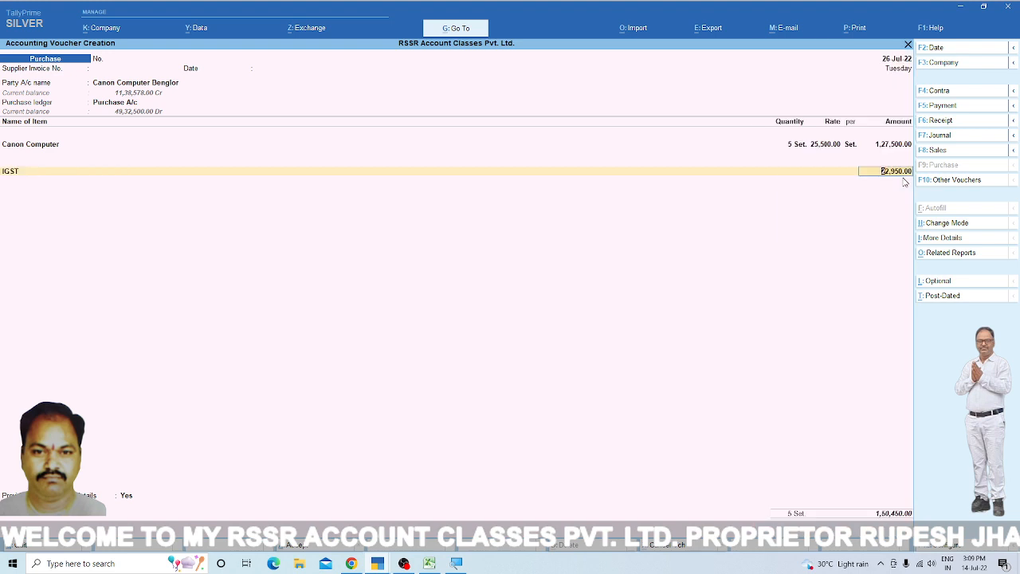
key("Return")
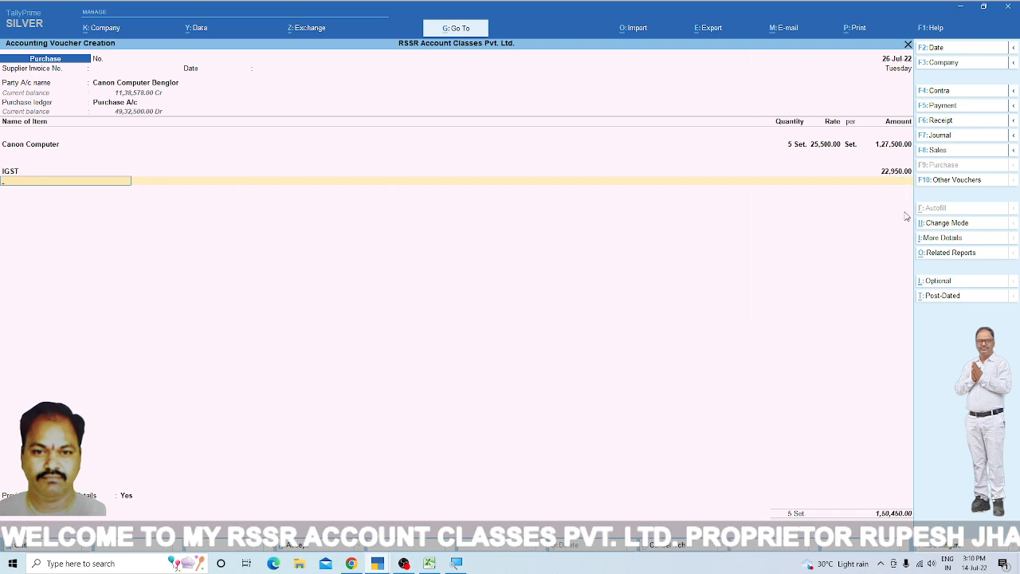
type("Tc")
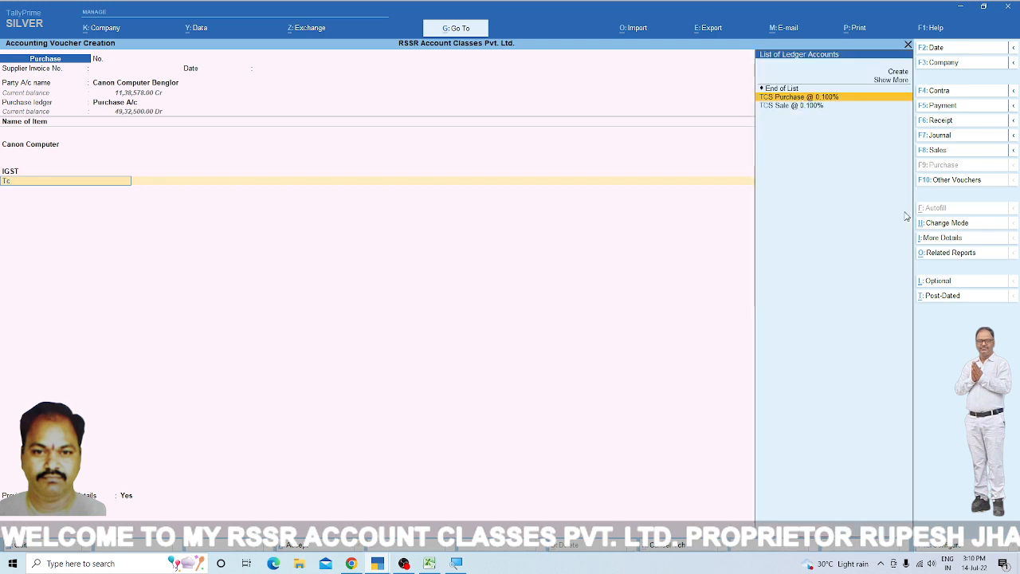
key("Return")
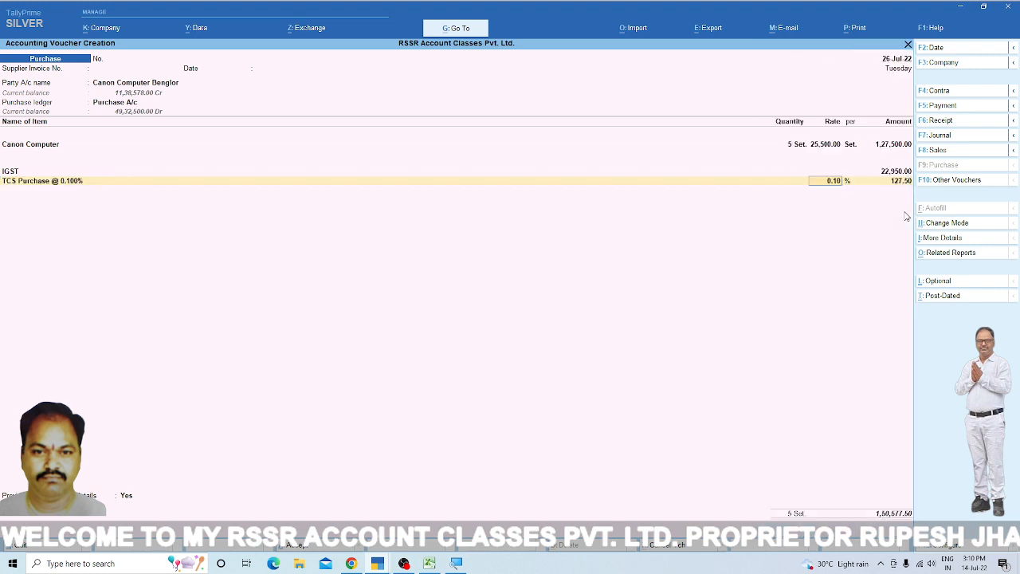
key("Return")
key("Return")
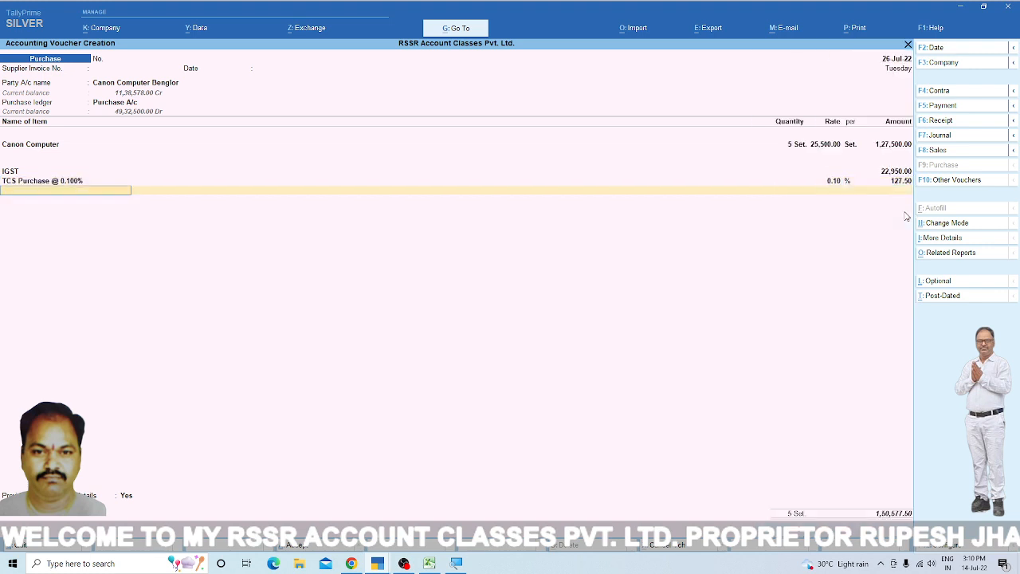
Add the Rounding Of ledger with an amount of 0.50 to the Canon purchase voucher
type("ro")
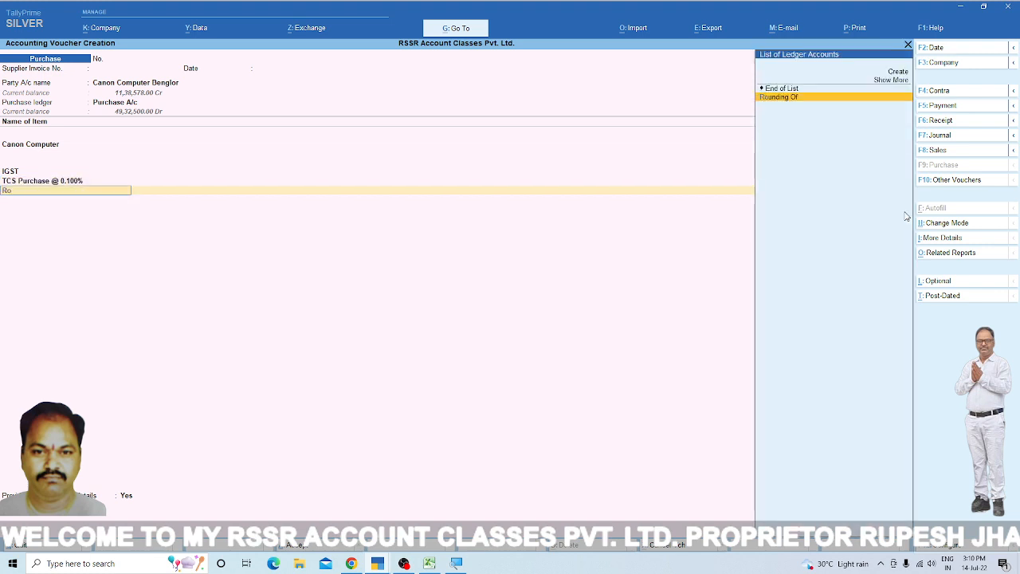
key("Return")
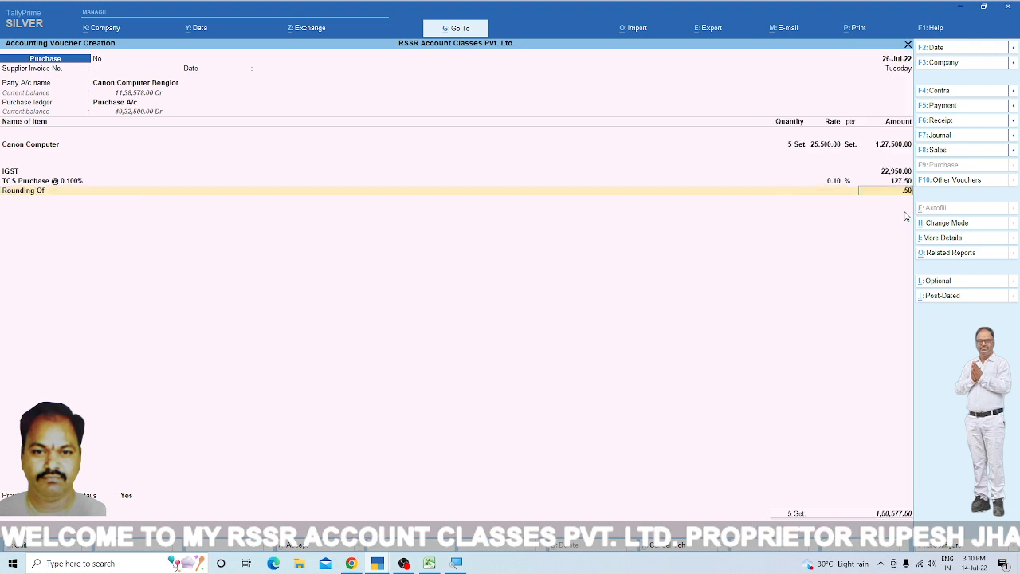
key("Return")
End the ledger list, set the option to provide further details to No, and save the Canon purchase voucher
key("Return")
key("Up")
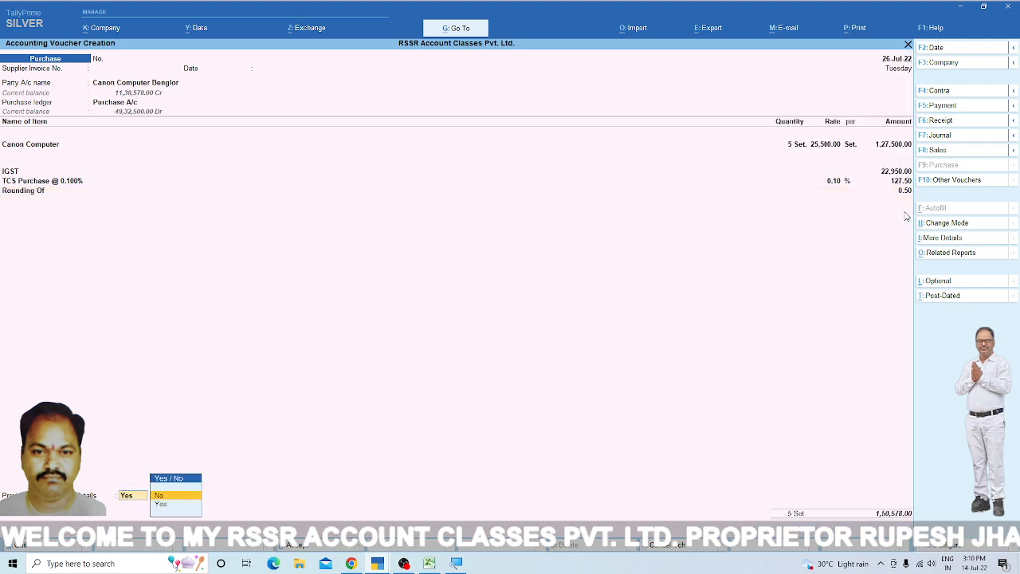
key("Return")
key("Return")
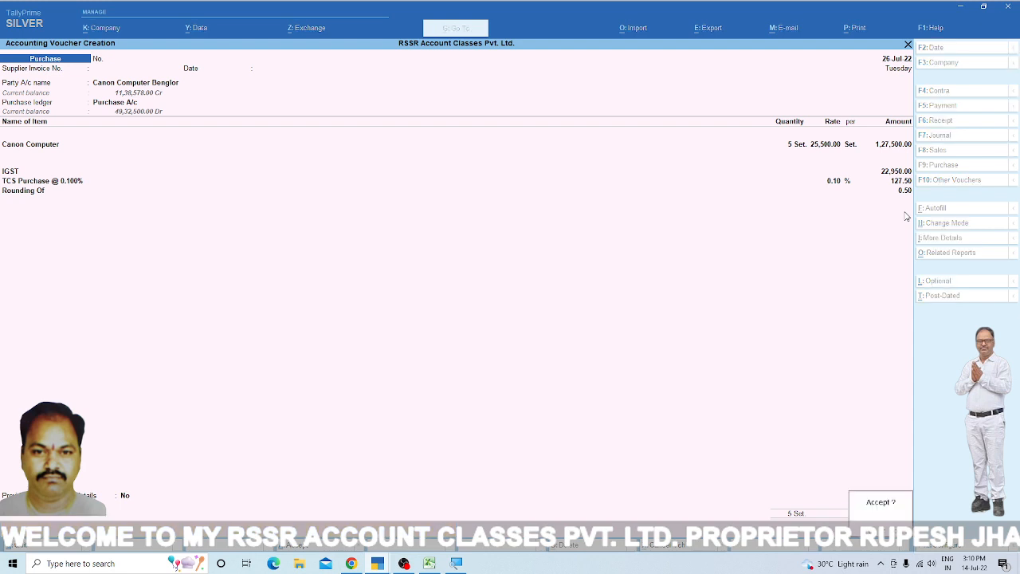
key("Return")
key("Return")
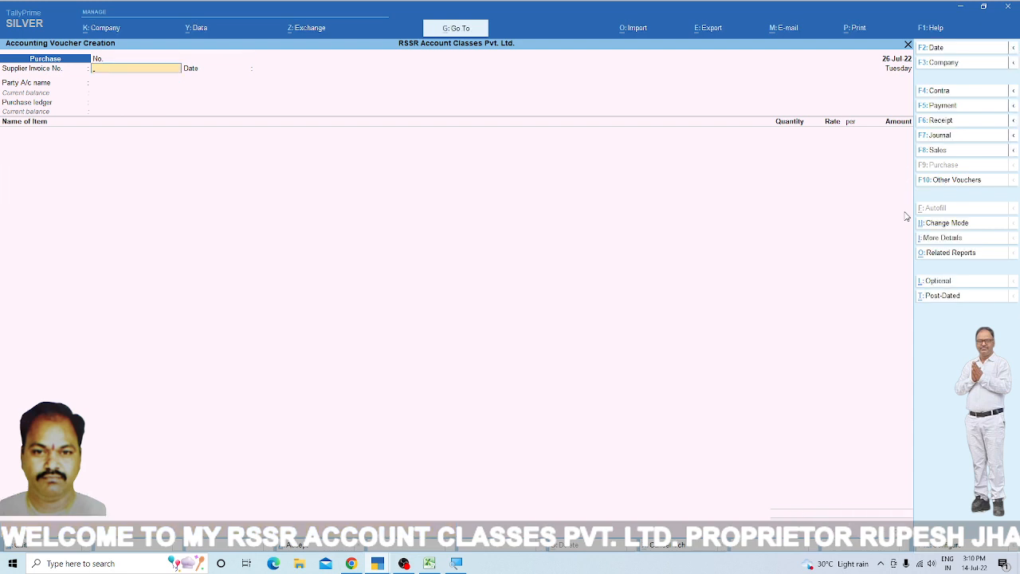
key("Return")
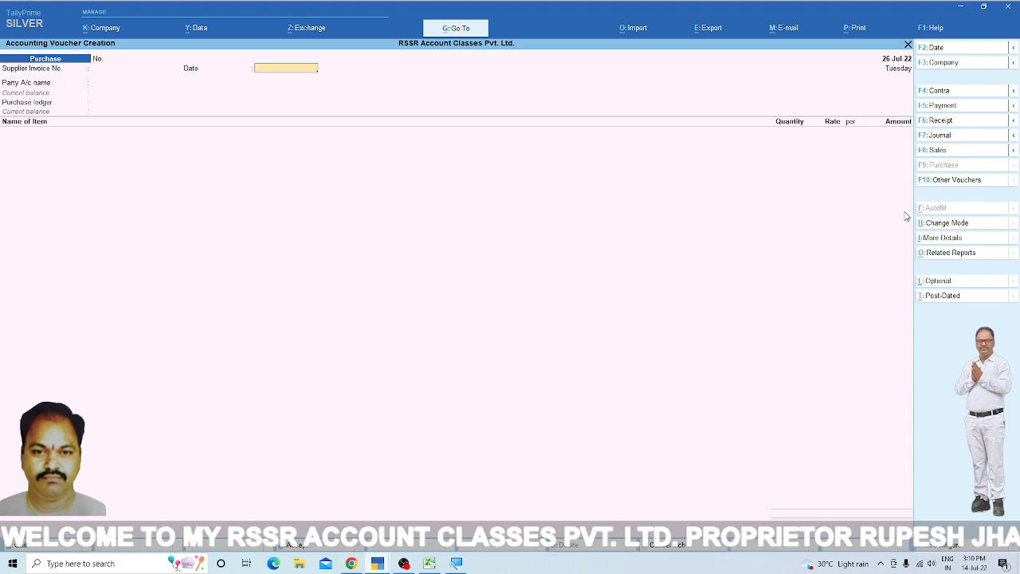
Set the date of the new purchase voucher to 26-Jul-22
key("Return")
key("F2")
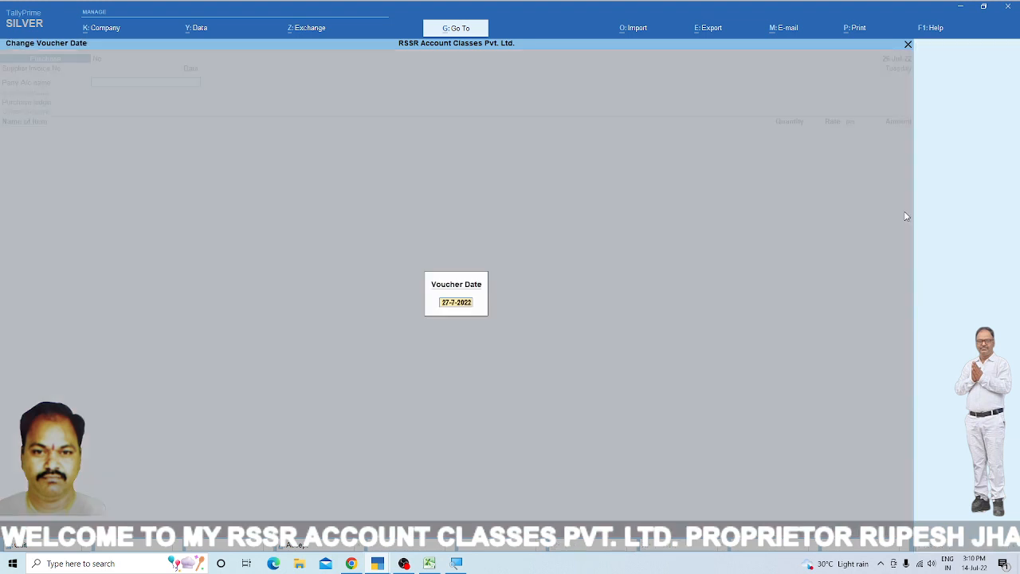
type("2")
key("Return")
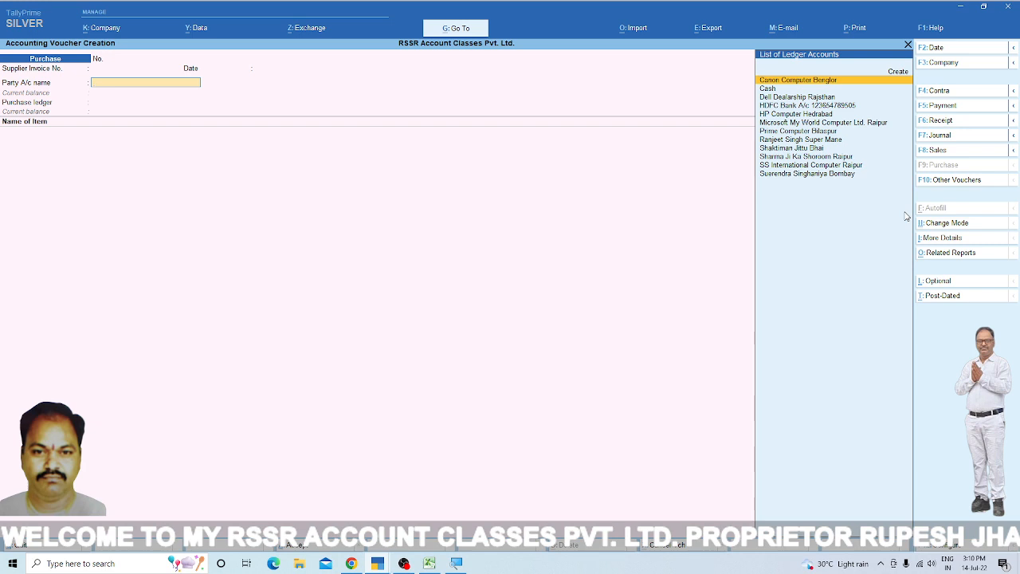
Choose HP Computer Hedrabad as the party account of the purchase voucher and accept its party details
key("Down")
key("Down")
key("Down")
key("Down")
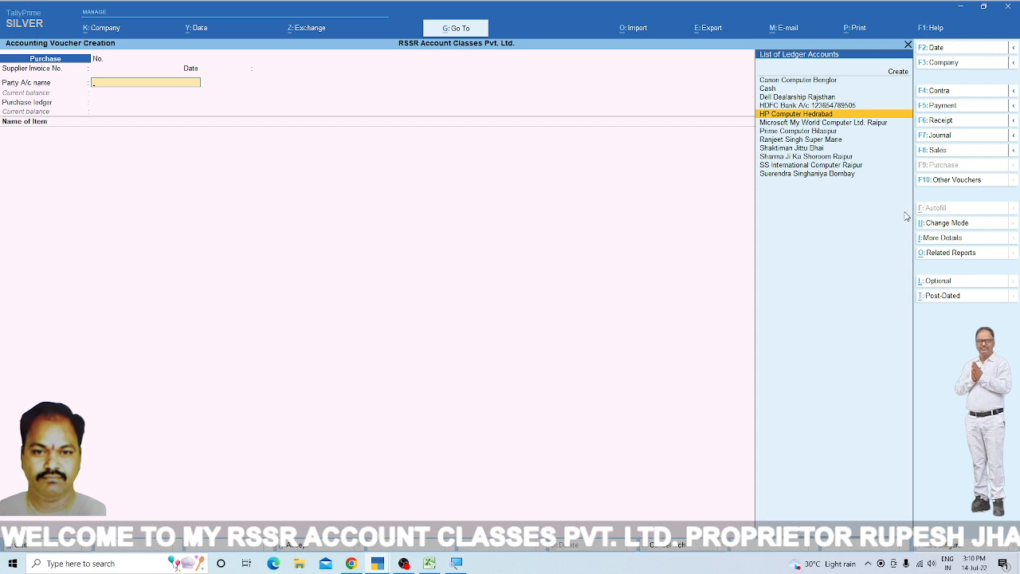
key("Return")
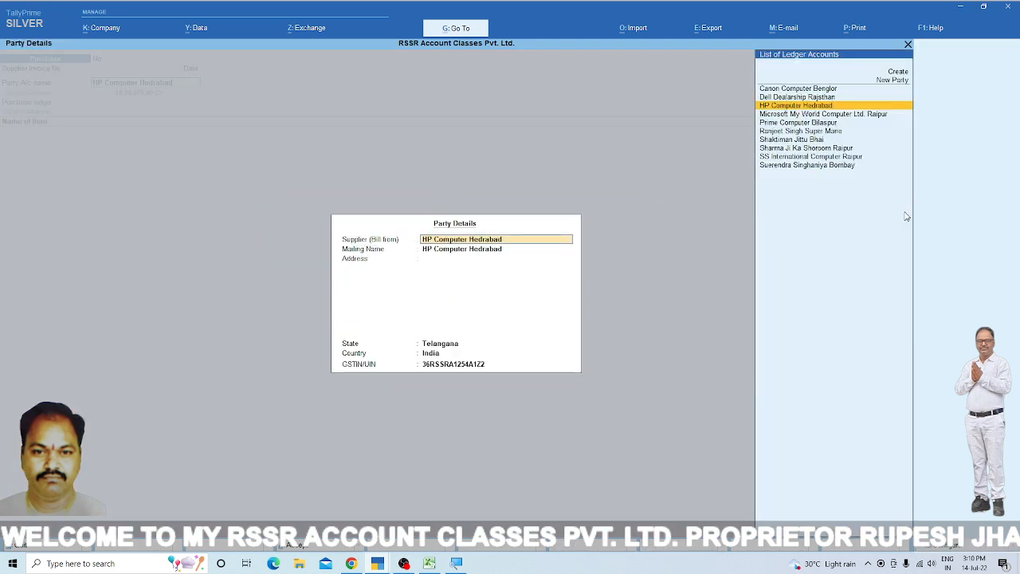
key("Return")
key("ctrl+a")
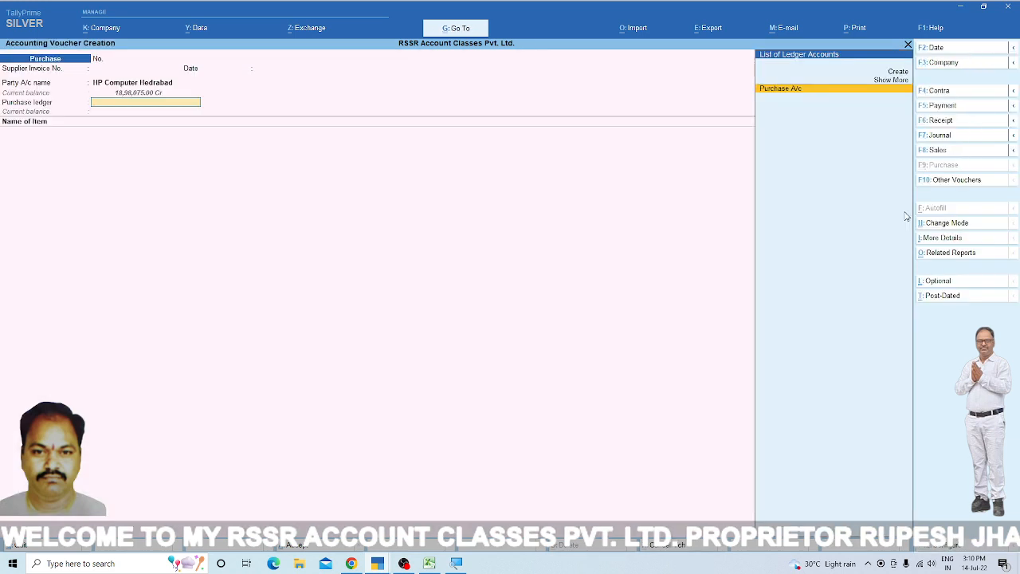
Choose Purchase A/c as the purchase ledger with Interstate Purchase Taxable as its tax classification
key("Return")
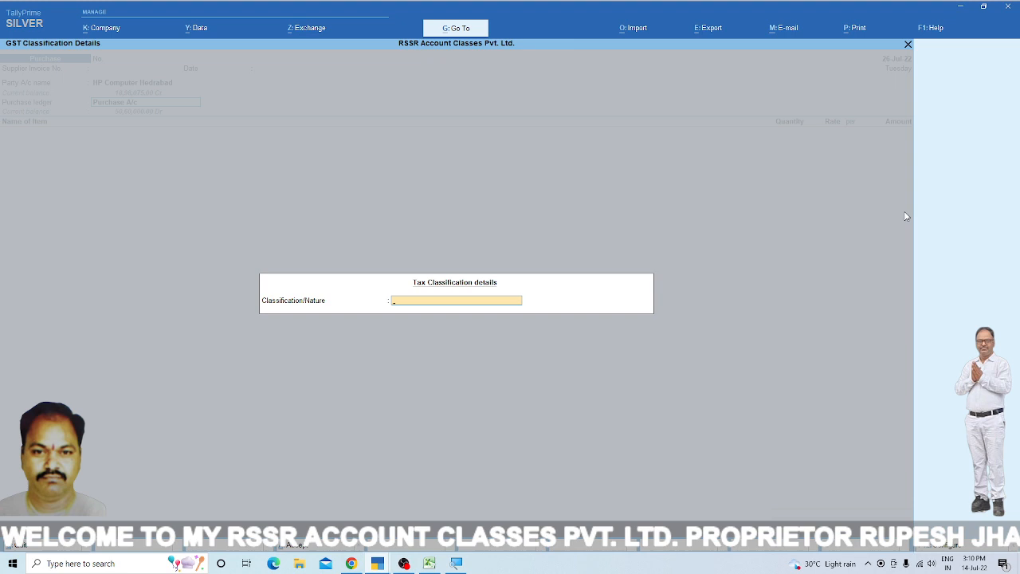
type("In")
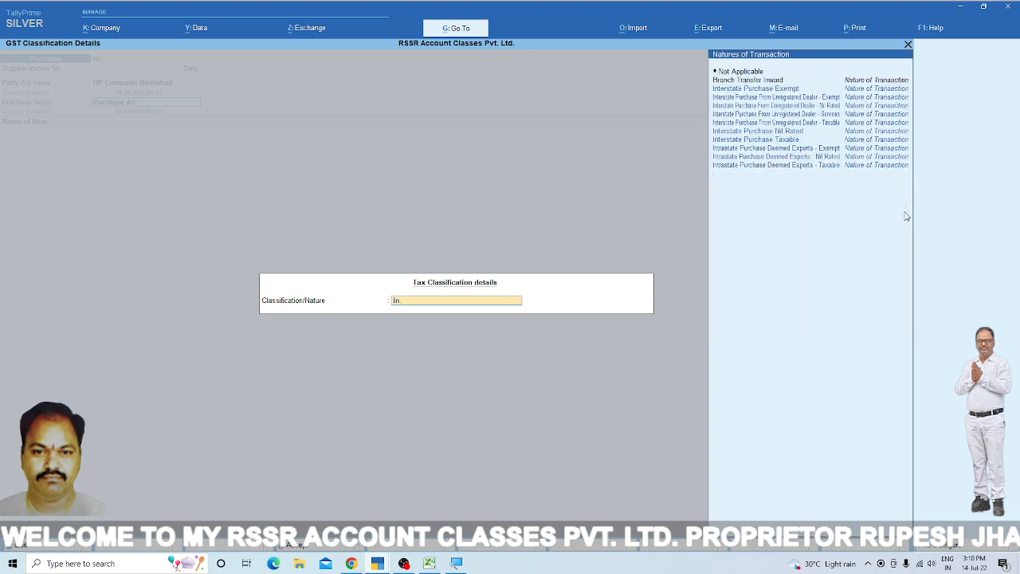
key("Up")
key("Up")
key("Up")
key("Up")
key("Return")
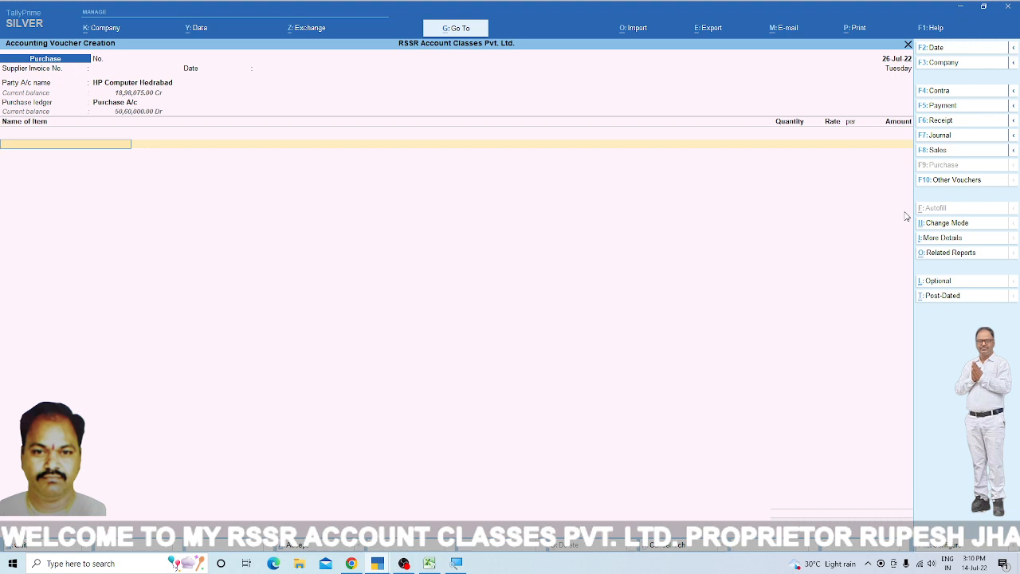
Add the stock item HP Computer with a quantity of 6 sets at a rate of 24,500.00, and end the item list
key("Return")
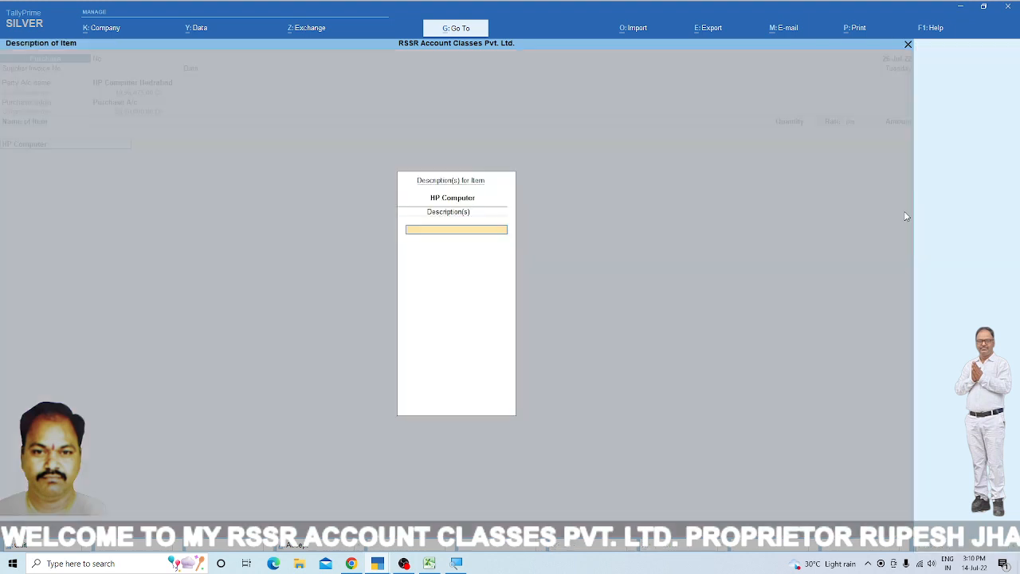
key("Return")
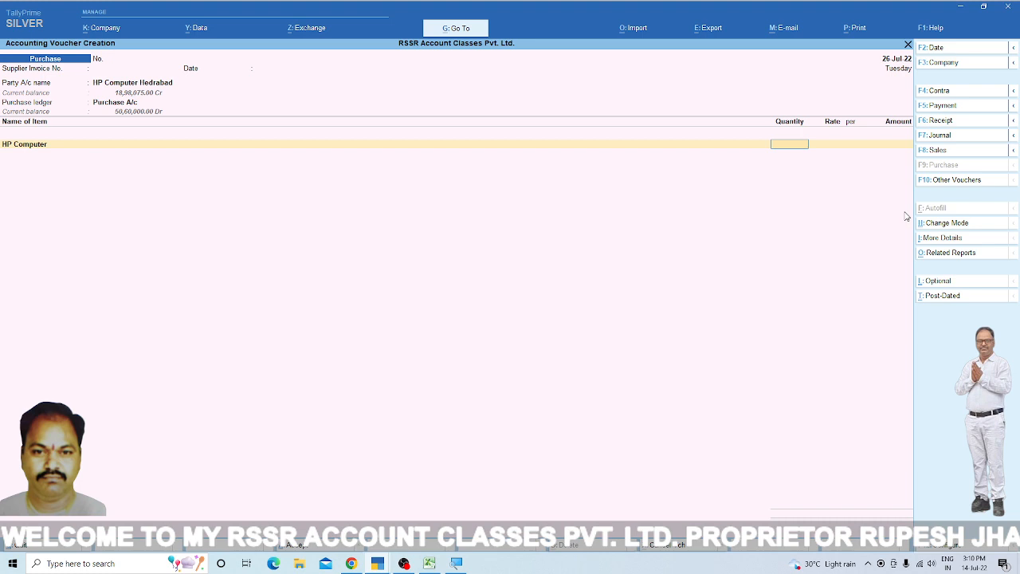
key("Return")
key("Return")
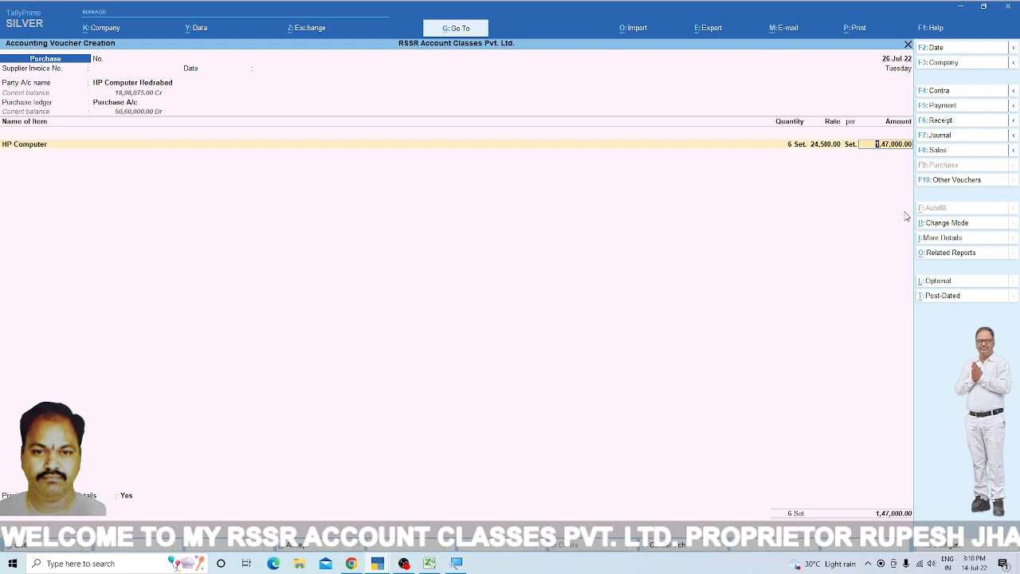
key("Return")
key("Return")
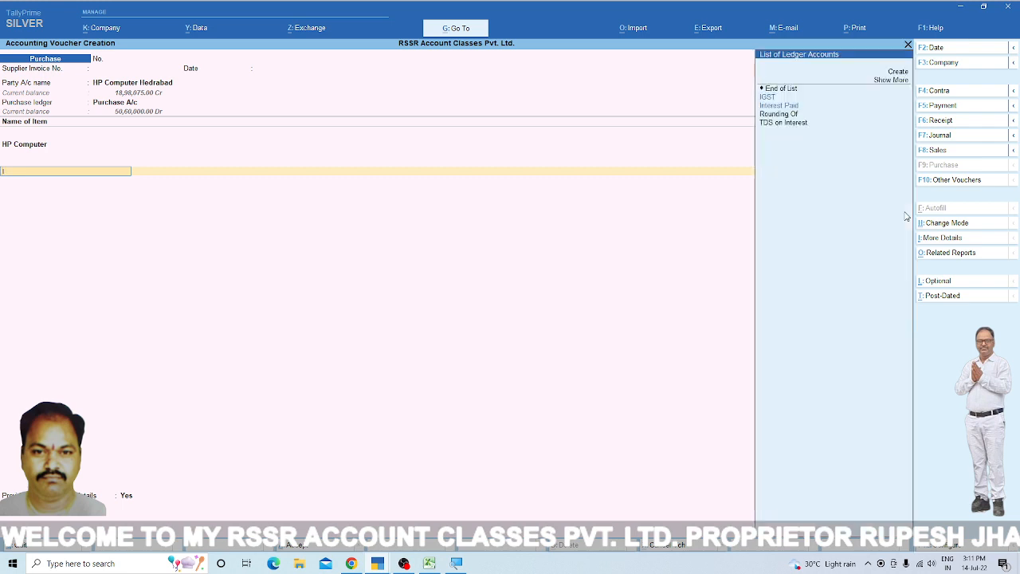
Add the IGST ledger with its calculated amount and the TCS Purchase @ 0.100% ledger at 0.10% to the HP voucher
type("ig")
key("Return")
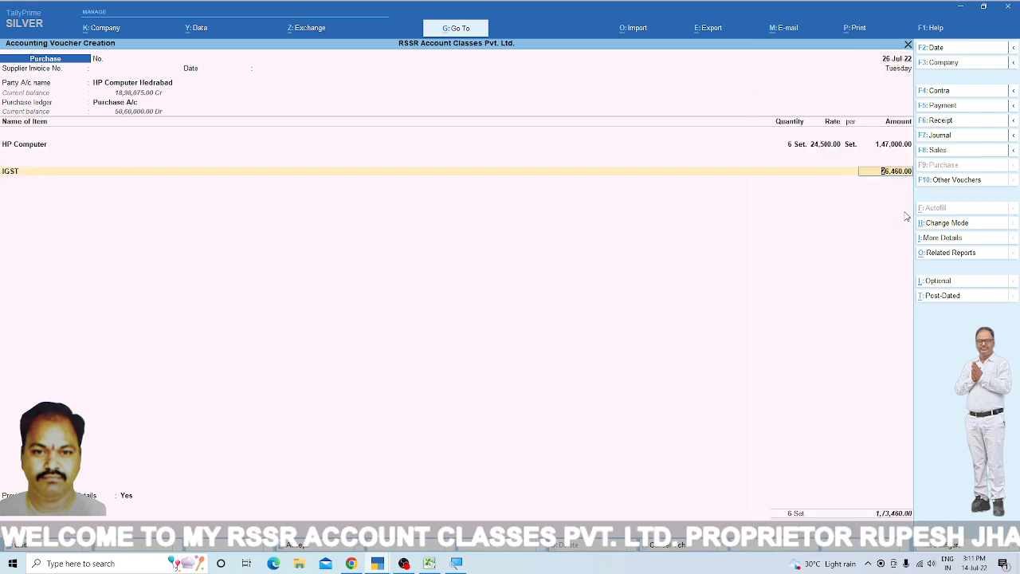
key("Return")
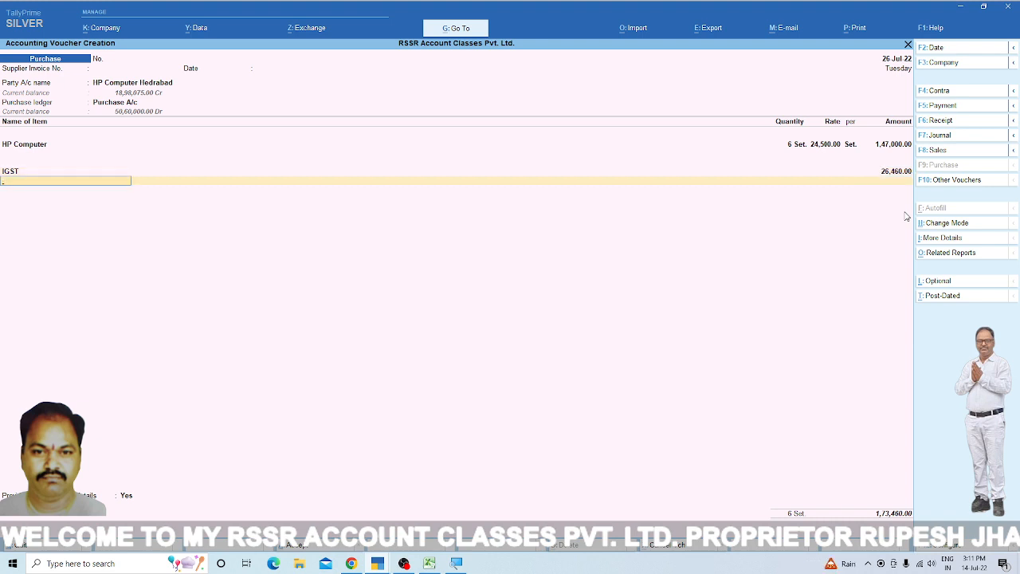
type("tc")
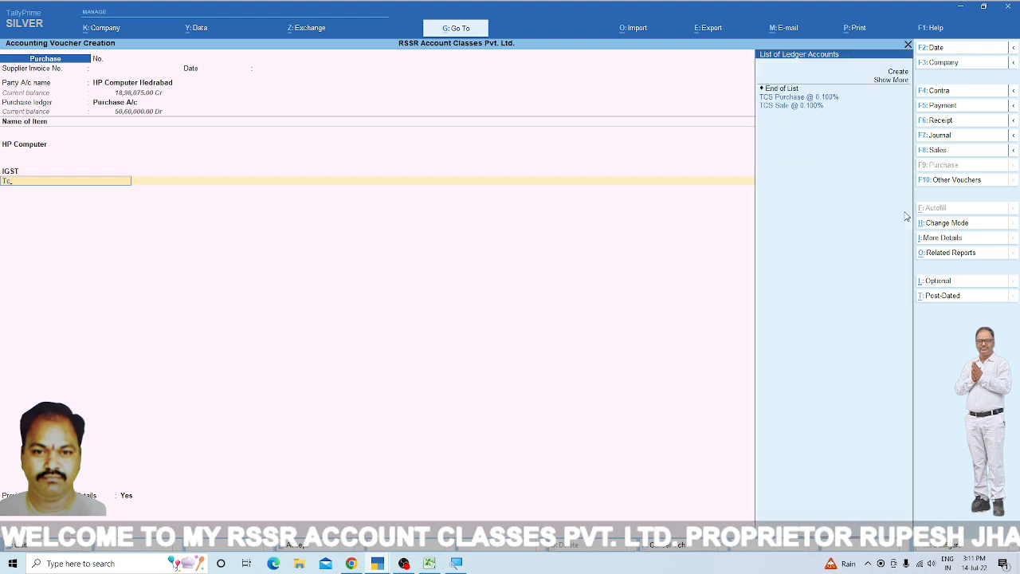
key("Return")
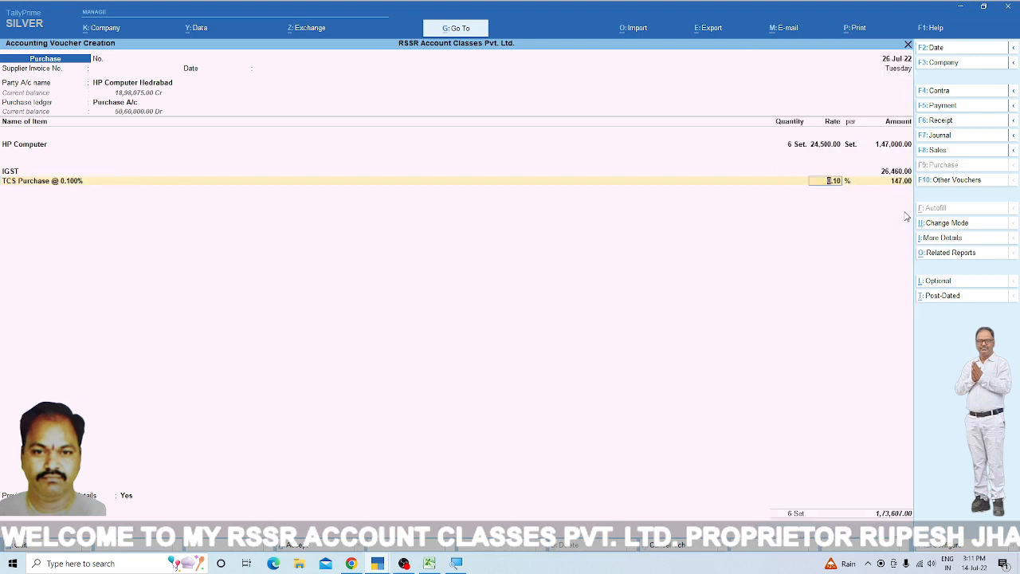
key("Return")
key("Return")
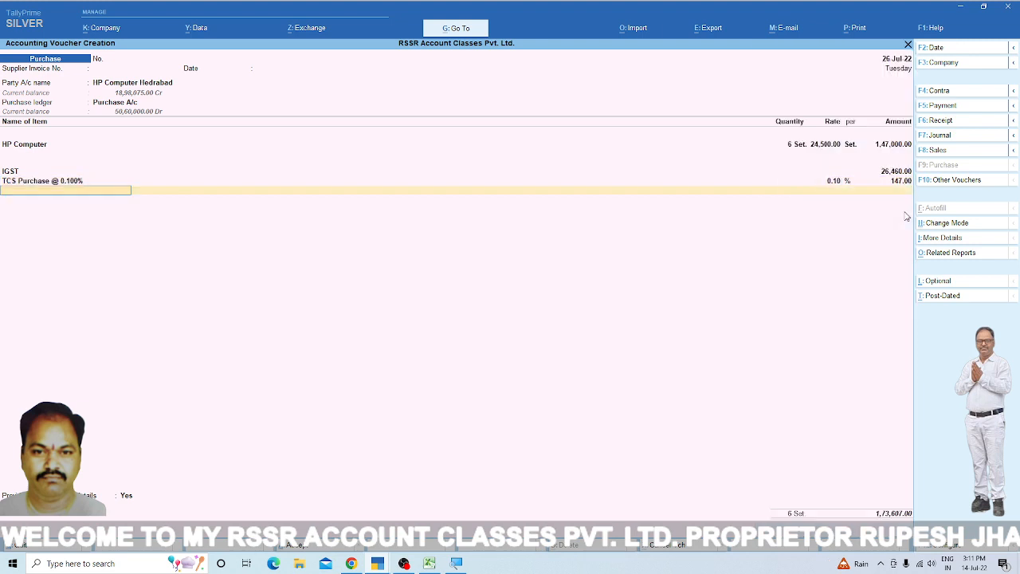
End the ledger list, set the option to provide further details to No, and save the HP purchase voucher
key("Return")
key("n")
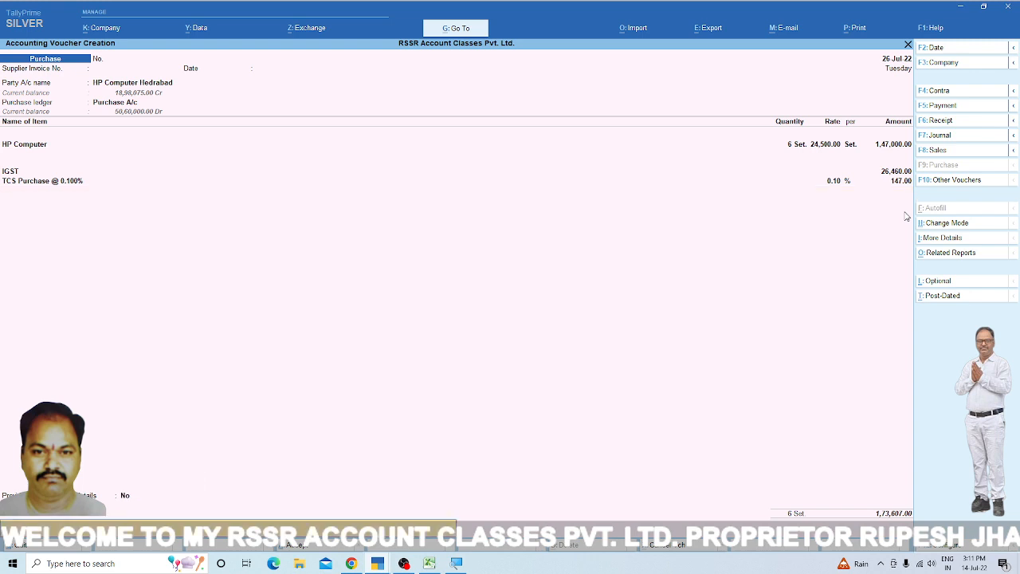
key("Return")
key("Return")
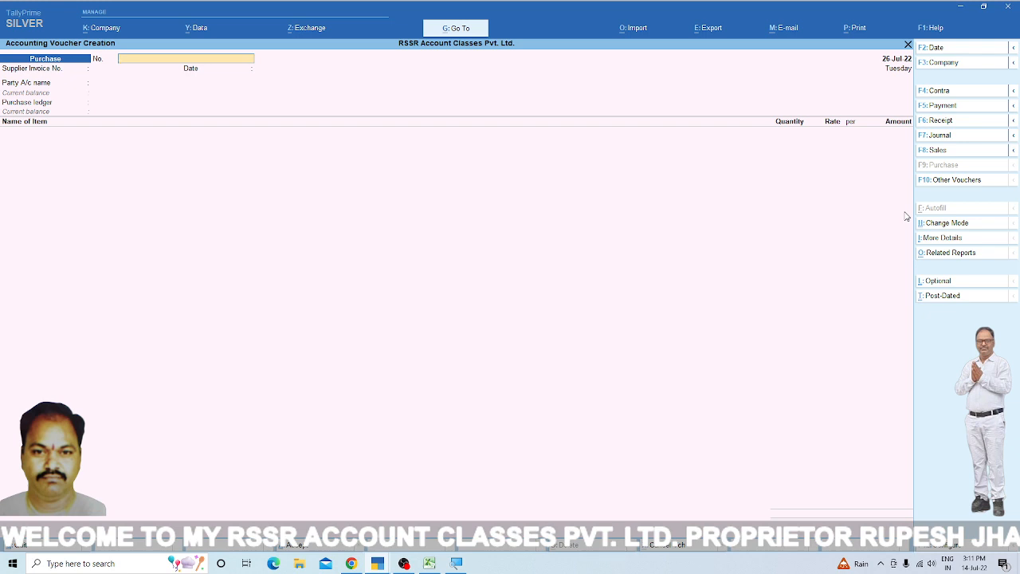
Start a sales voucher for the party Sharma Ji Ka Shoroom Raipur and accept its dispatch and party details
key("F8")
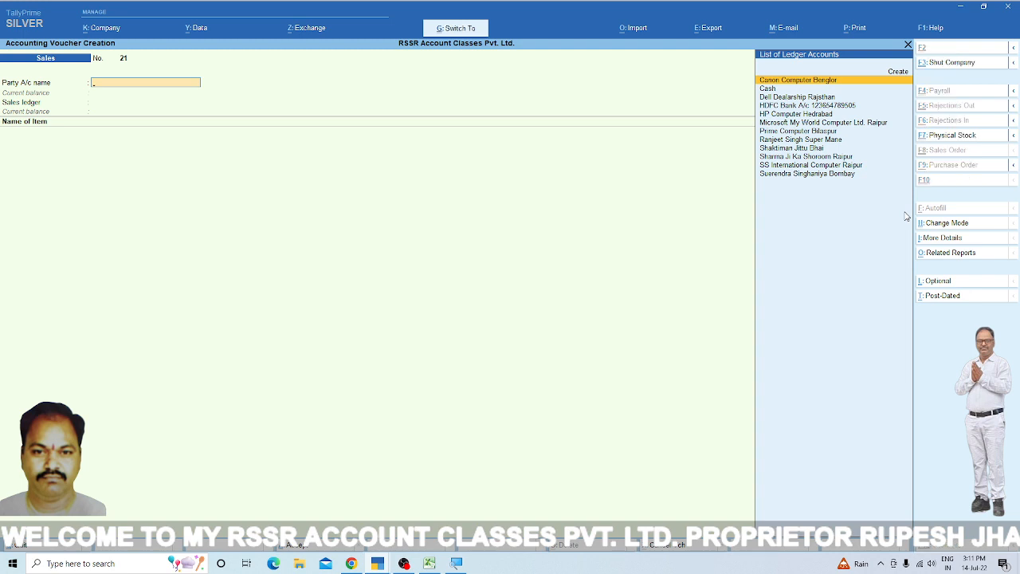
key("ctrl")
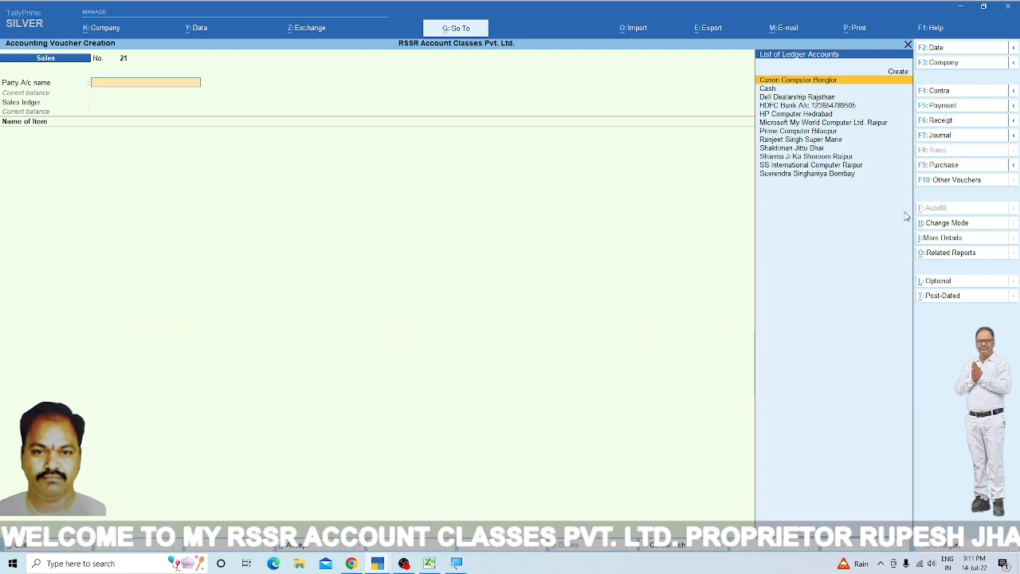
type("Sha")
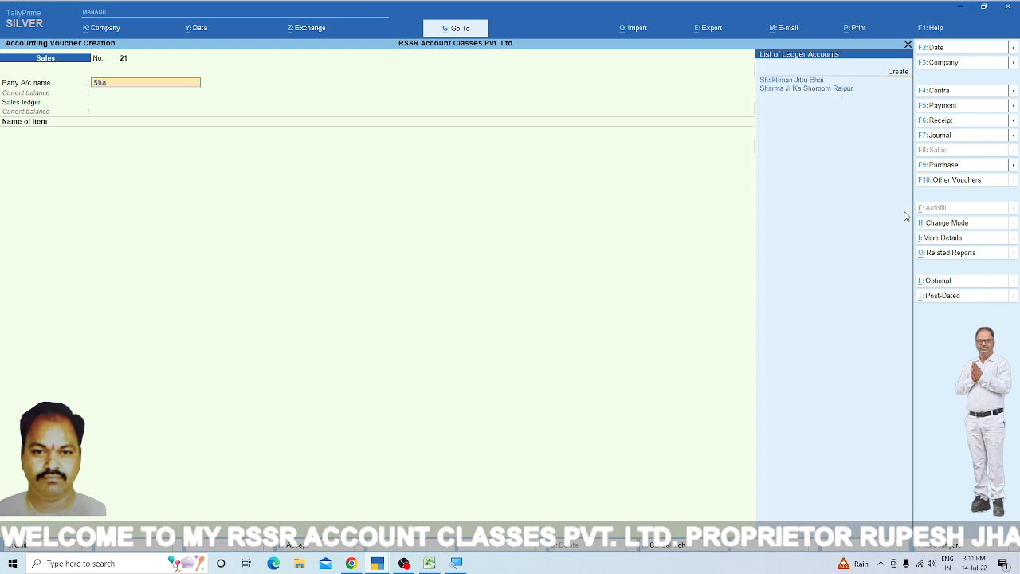
key("Down")
key("Return")
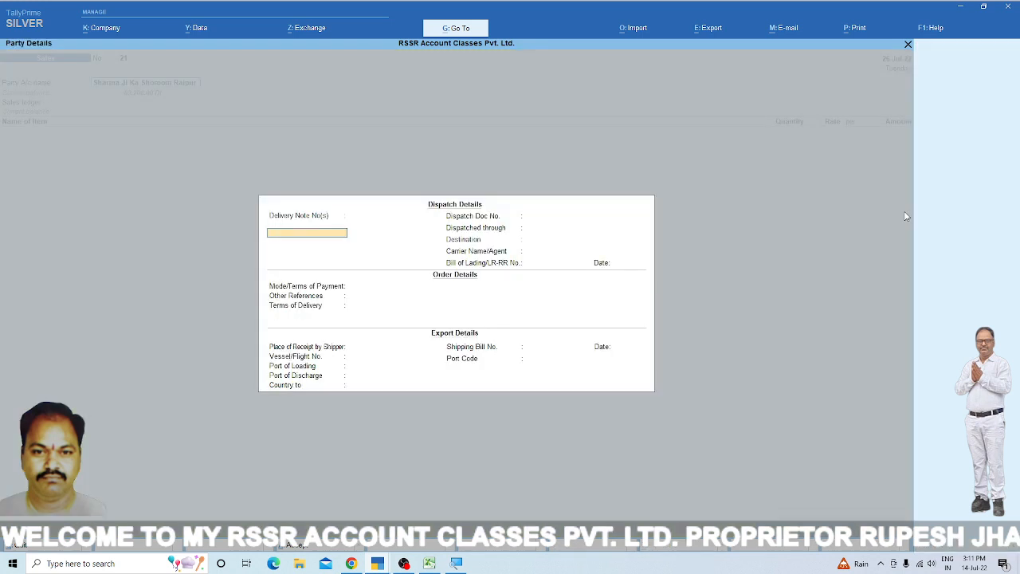
key("Return")
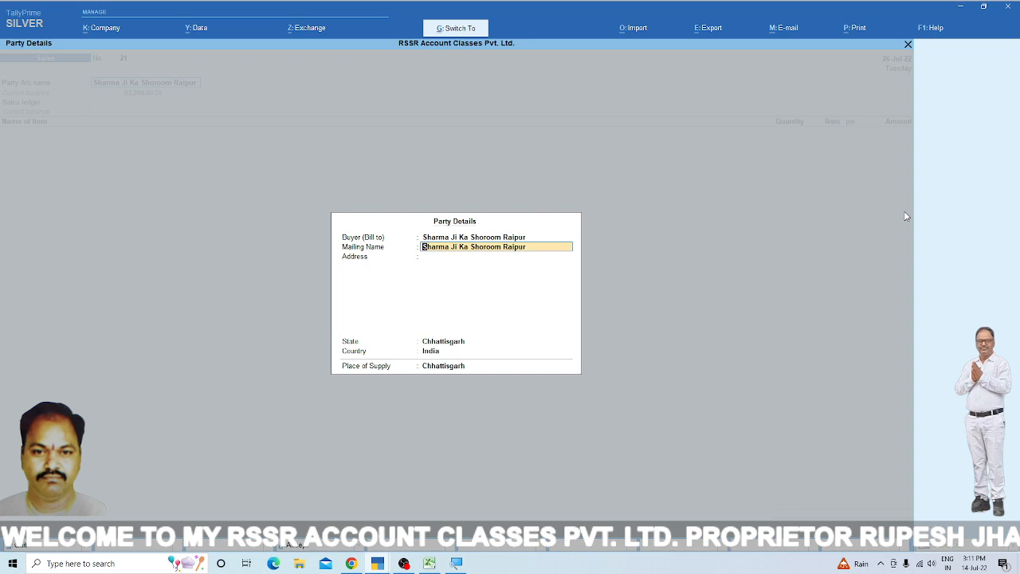
key("ctrl+a")
Choose Sale A/c as the sales ledger with Sales Taxable as its tax classification
key("Return")
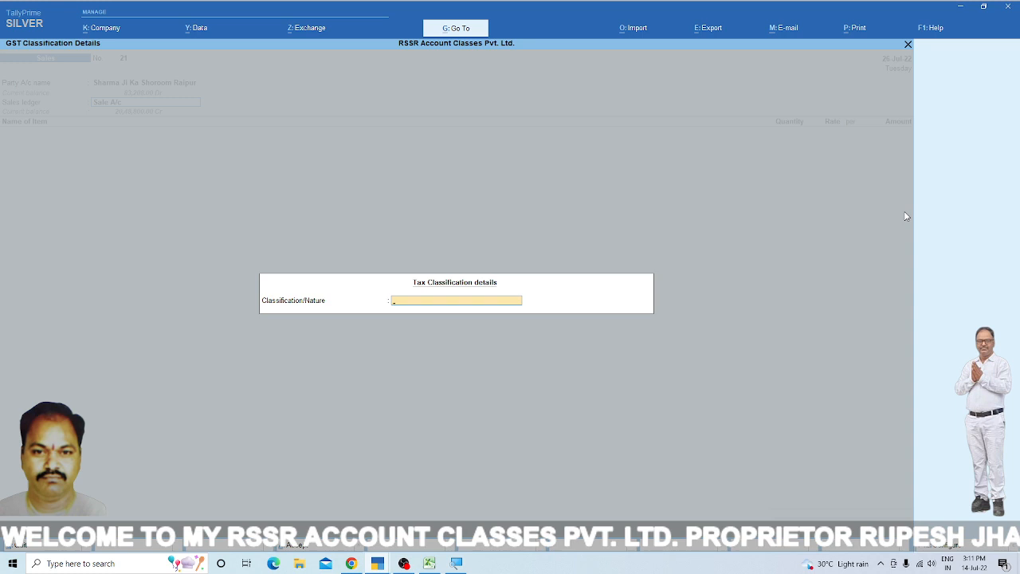
type("Sal")
key("Up")
key("Up")
key("Up")
key("Up")
key("Up")
key("Up")
key("Up")
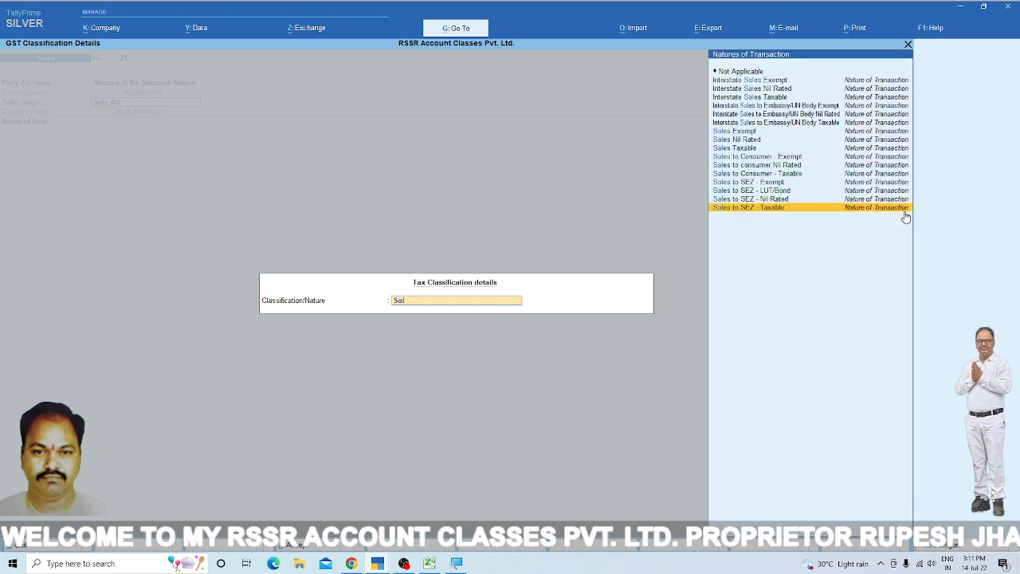
key("Up")
key("Return")
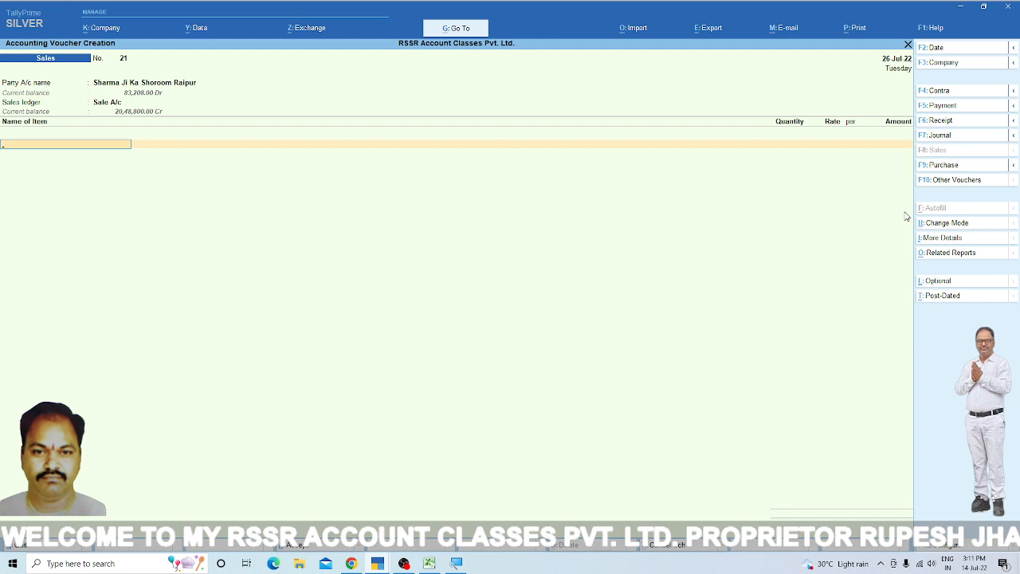
Add the stock item Canon Computer to the sales voucher with a quantity of 2 sets at a rate of 44,500.00
key("Down")
key("Return")
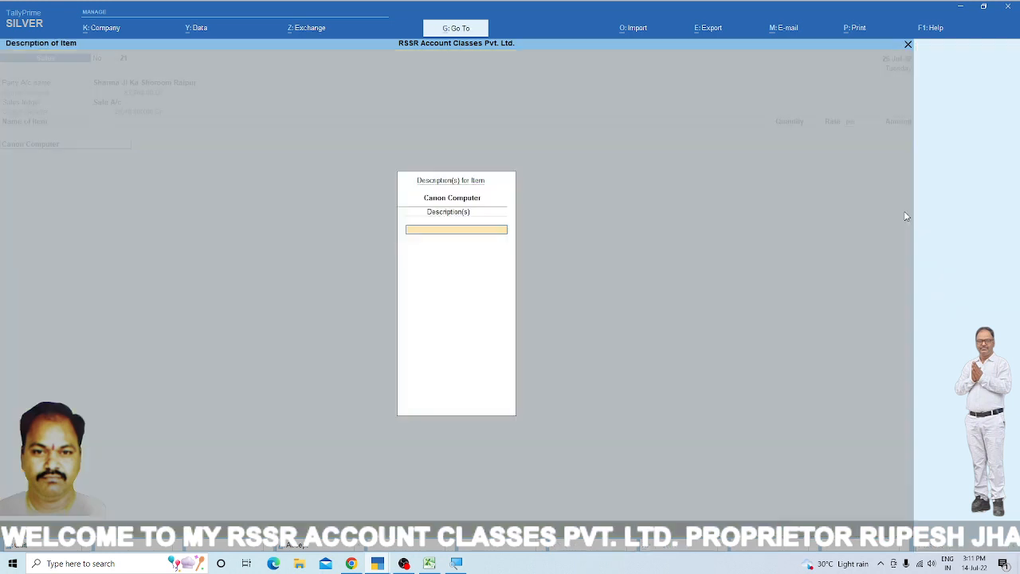
key("Return")
type("2")
key("Return")
key("Return")
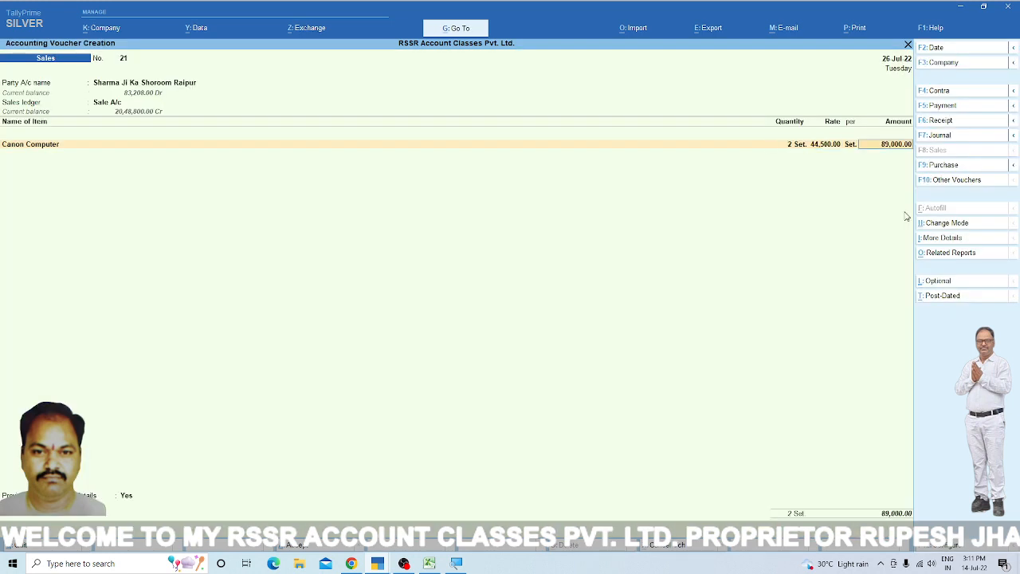
key("Return")
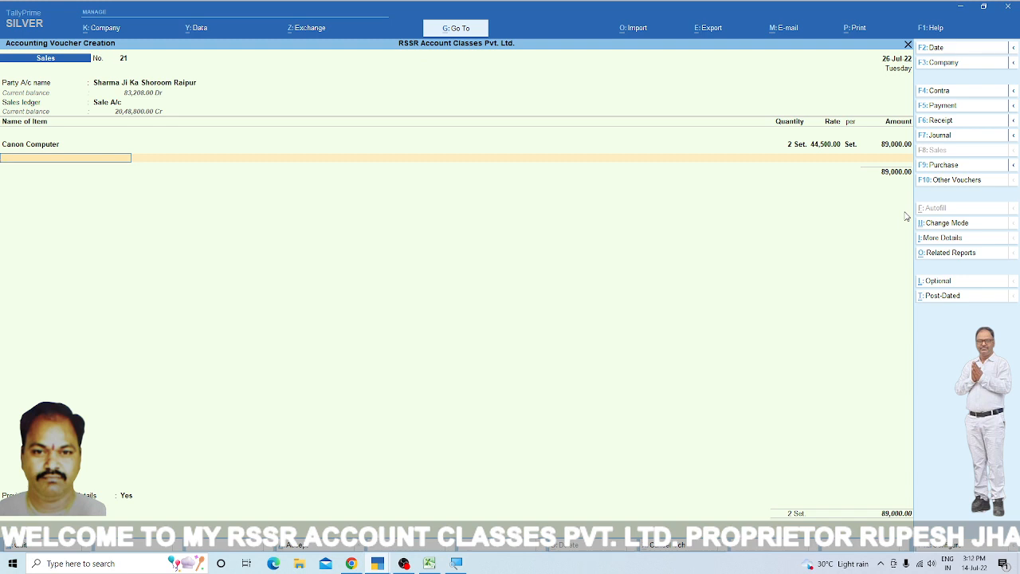
Add the stock item HP Computer to the sales voucher with a quantity of 3 sets at a rate of 35,500.00
type("h")
key("Return")
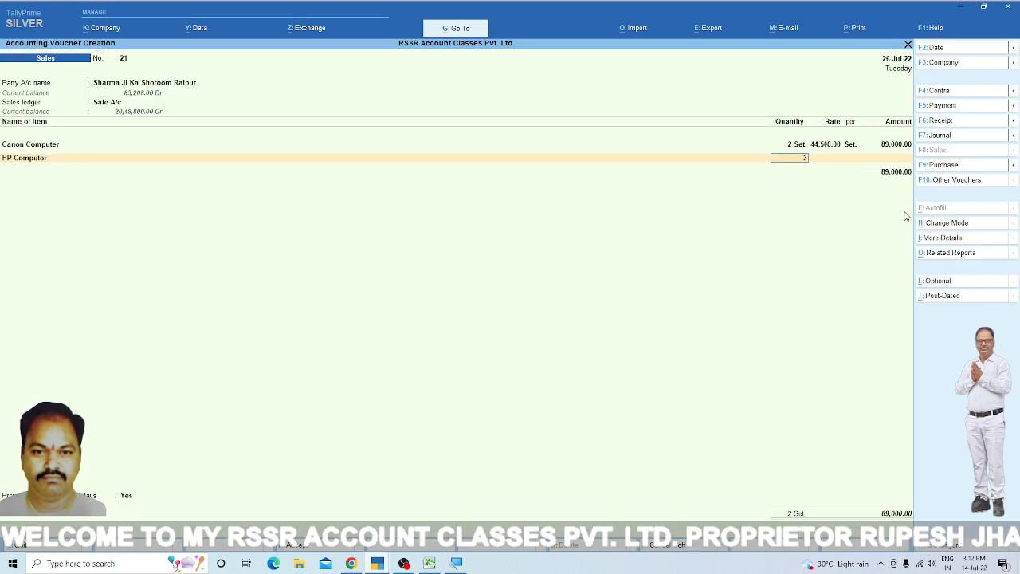
key("Return")
key("Return")
key("Return")
key("Return")
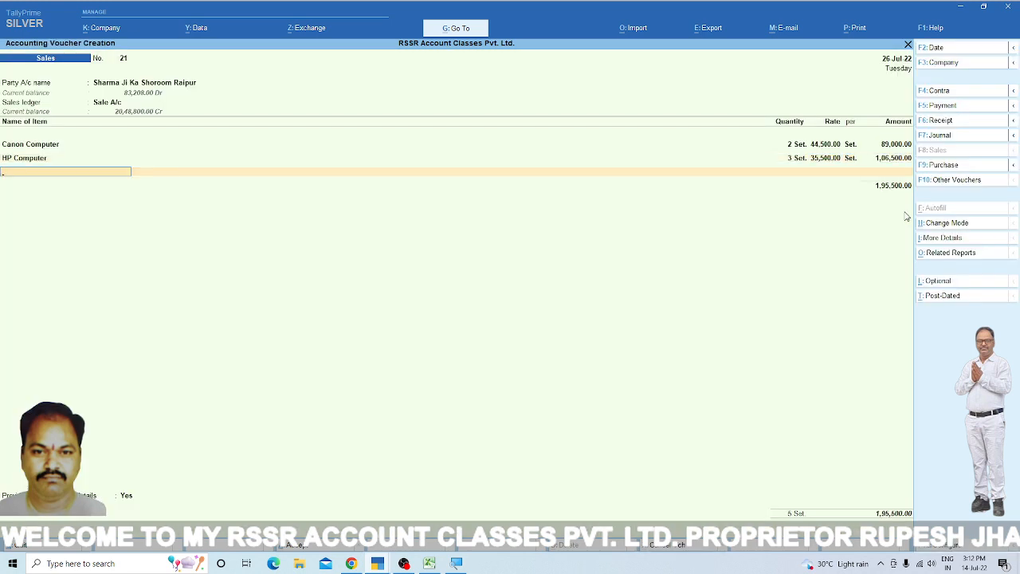
Add the stock item Dell Computer to the sales voucher with a quantity of 1 set at a rate of 35,600.00
type("de")
key("Return")
key("Return")
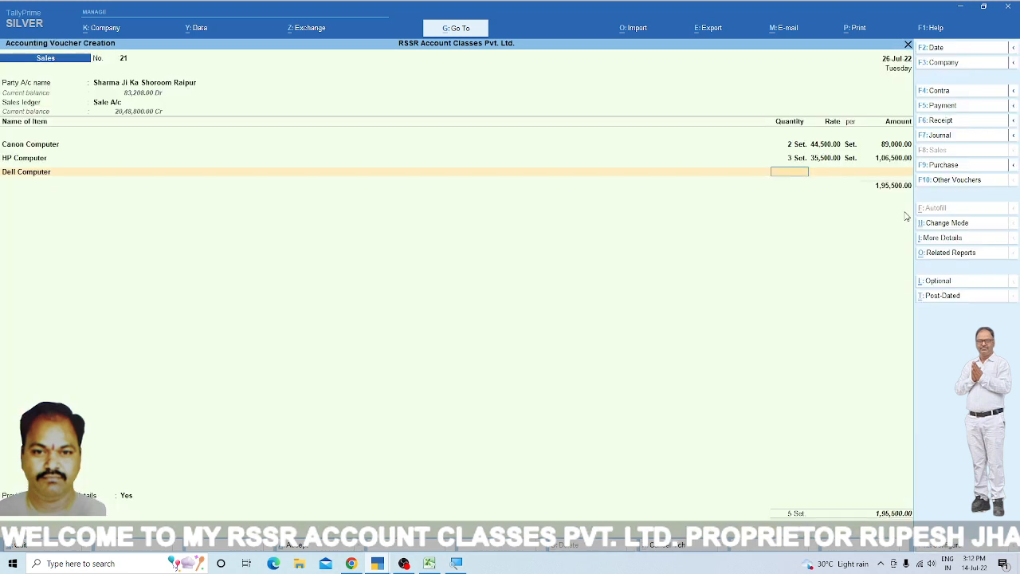
type("1")
key("Return")
key("Return")
key("Return")
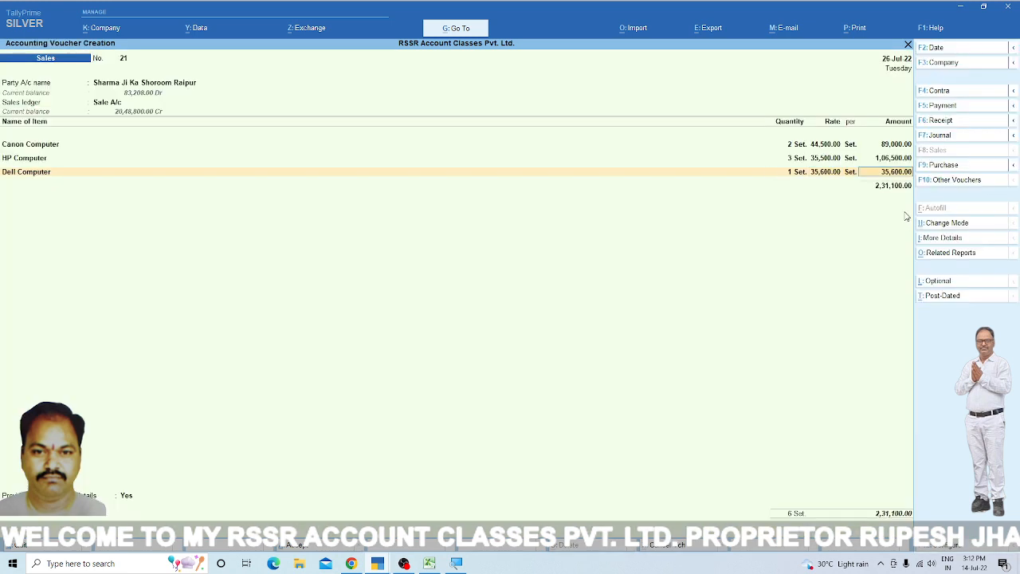
key("Return")
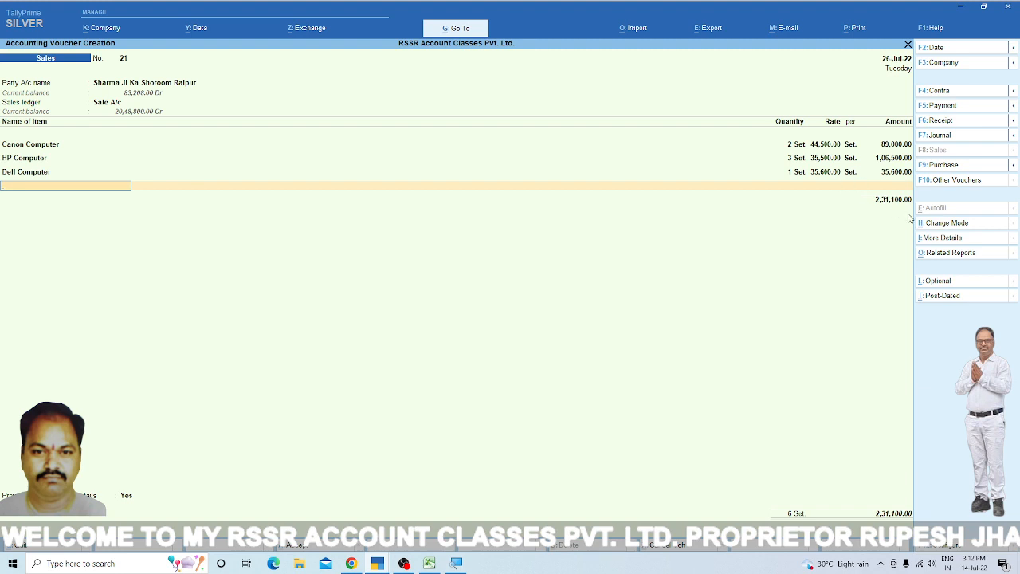
Finish the item list and add the CGST and SGST ledgers with their calculated tax amounts to the sales voucher
key("Return")
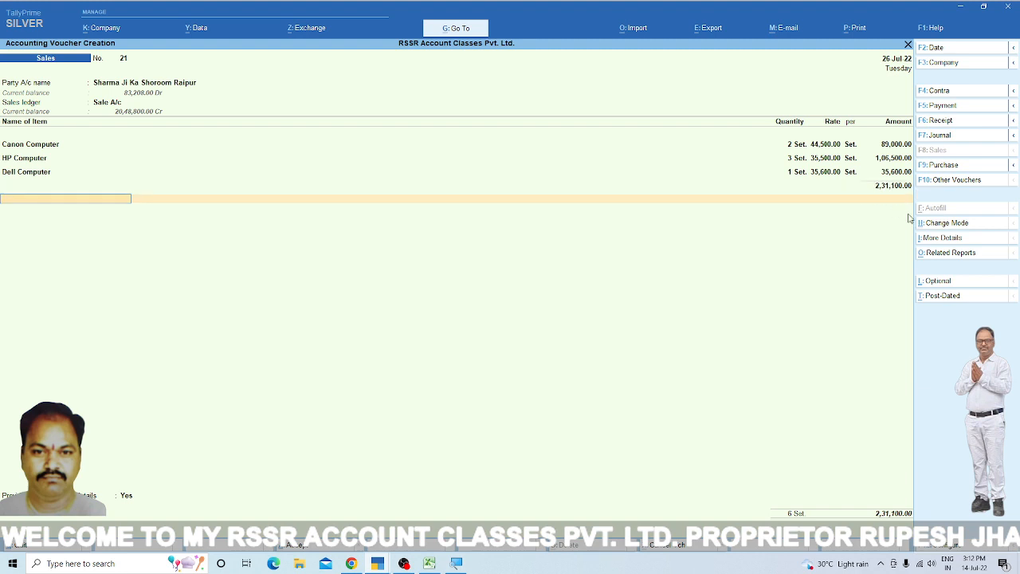
type("Cg")
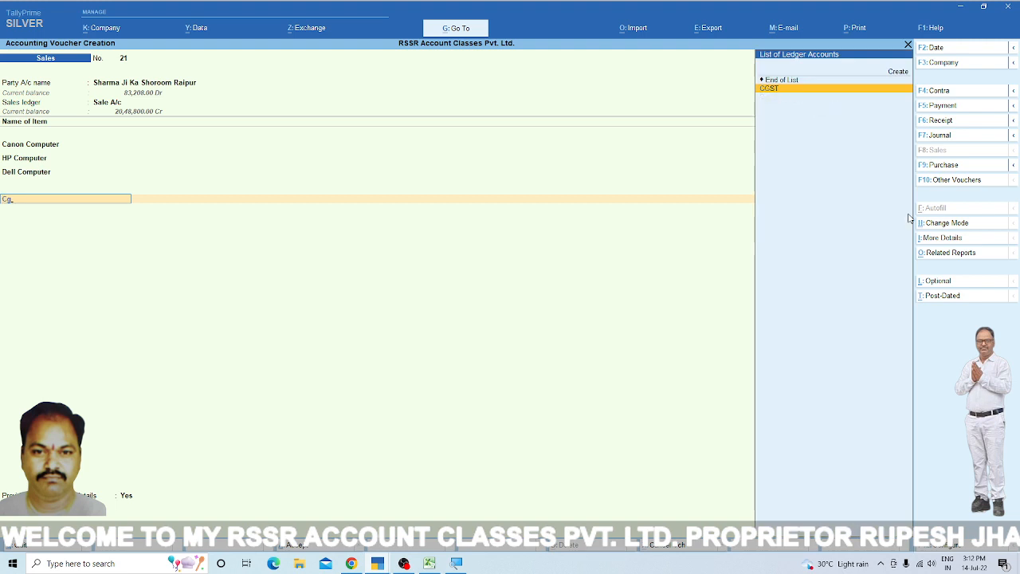
key("Return")
key("Return")
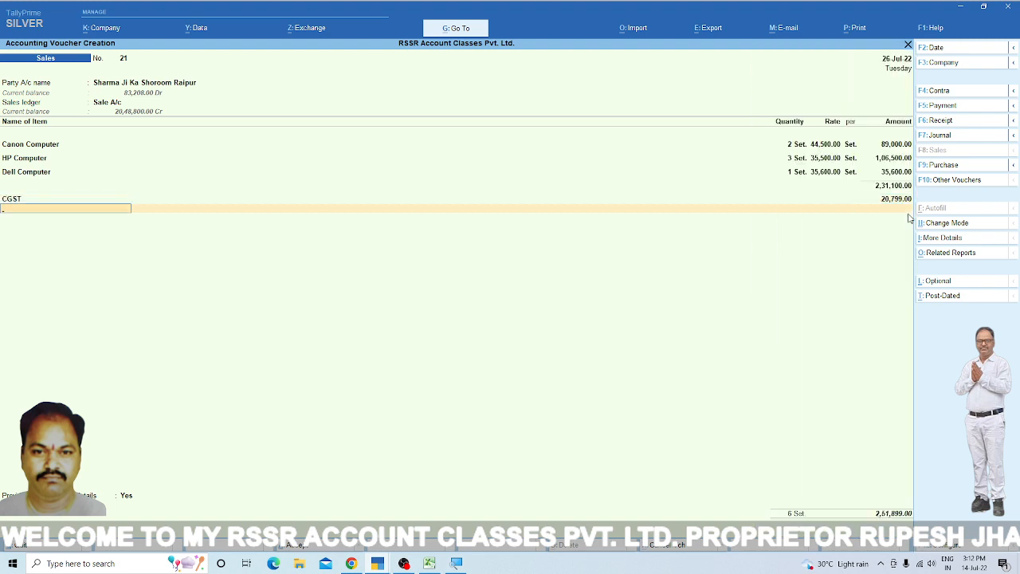
type("Sg")
key("Return")
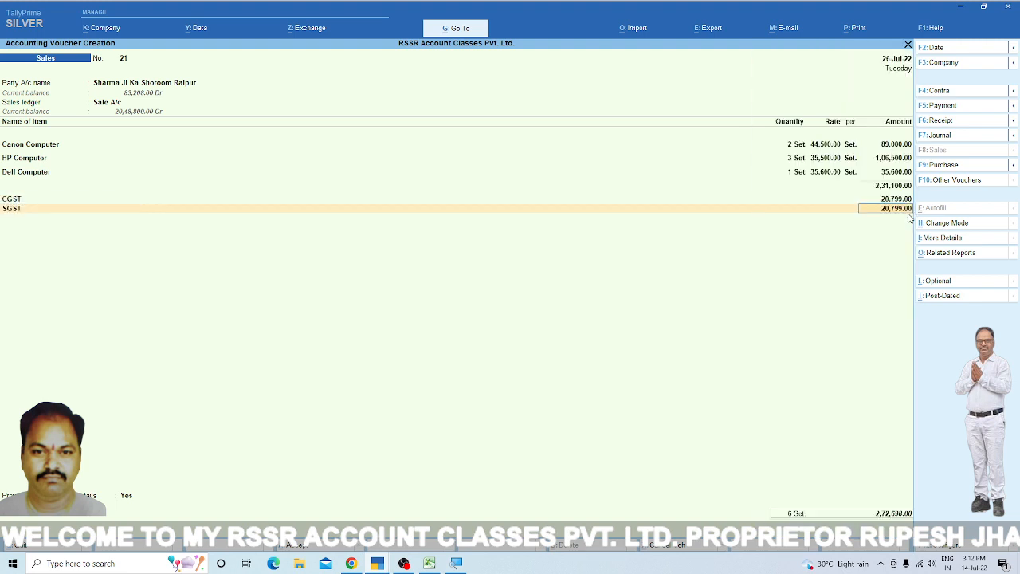
key("Return")
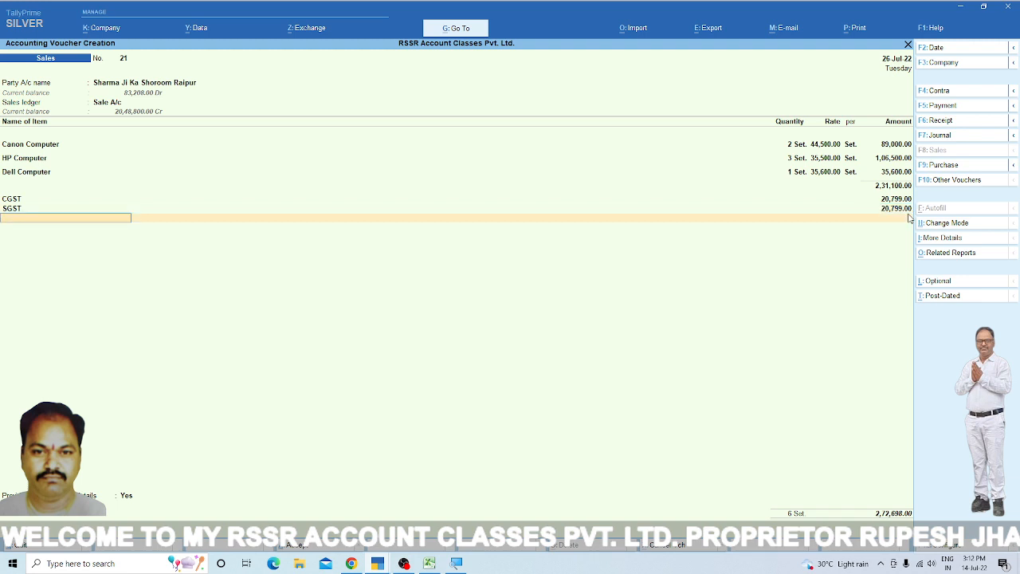
Add the TCS Sale @ 0.100% ledger to the sales voucher below SGST, accepting the calculated amount
type("Tc")
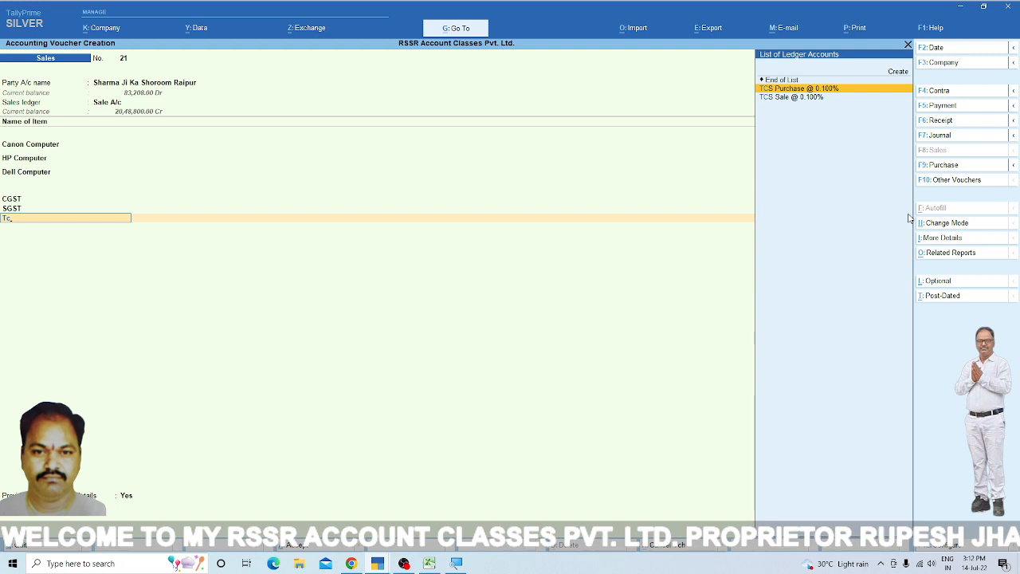
key("Down")
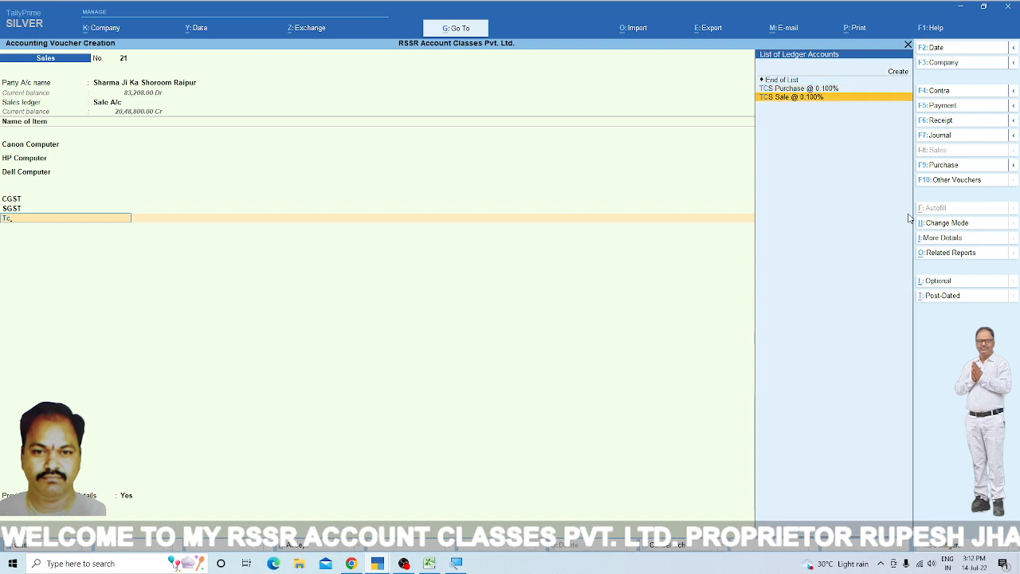
key("Return")
key("Return")
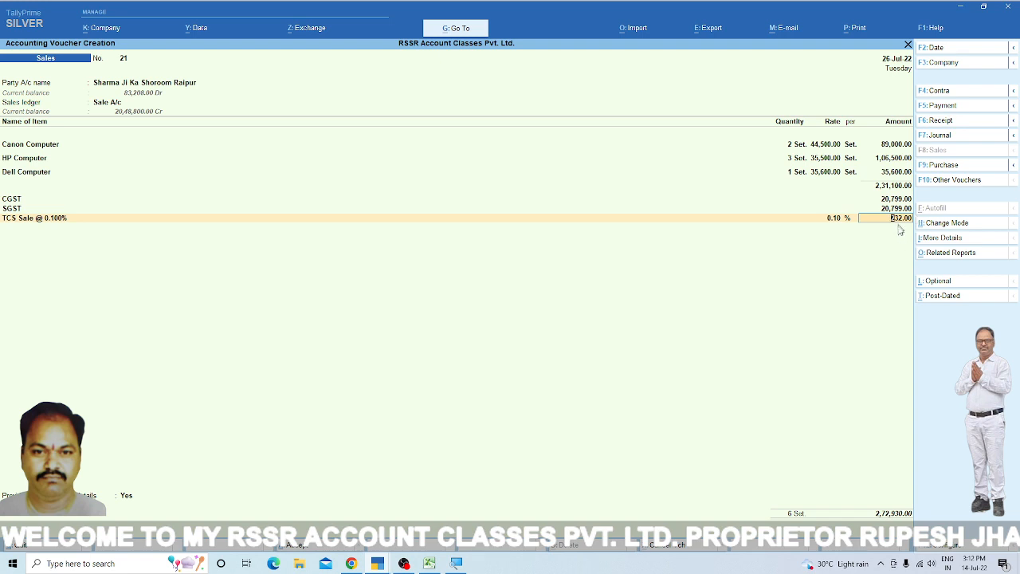
key("Return")
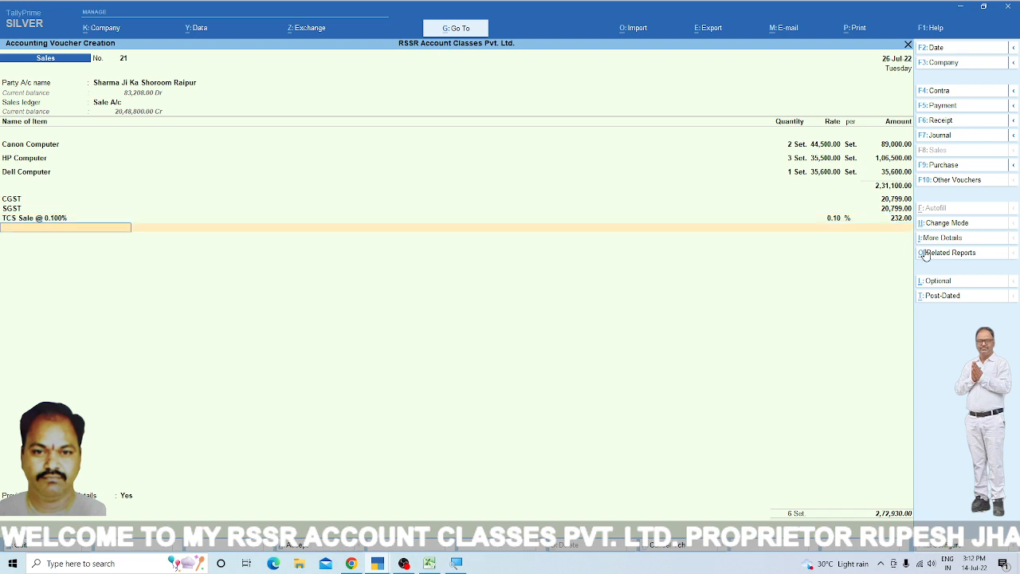
Provide the e-Way Bill details with addresses and distance blank, transporter None and mode Not Applicable, and accept them
key("Return")
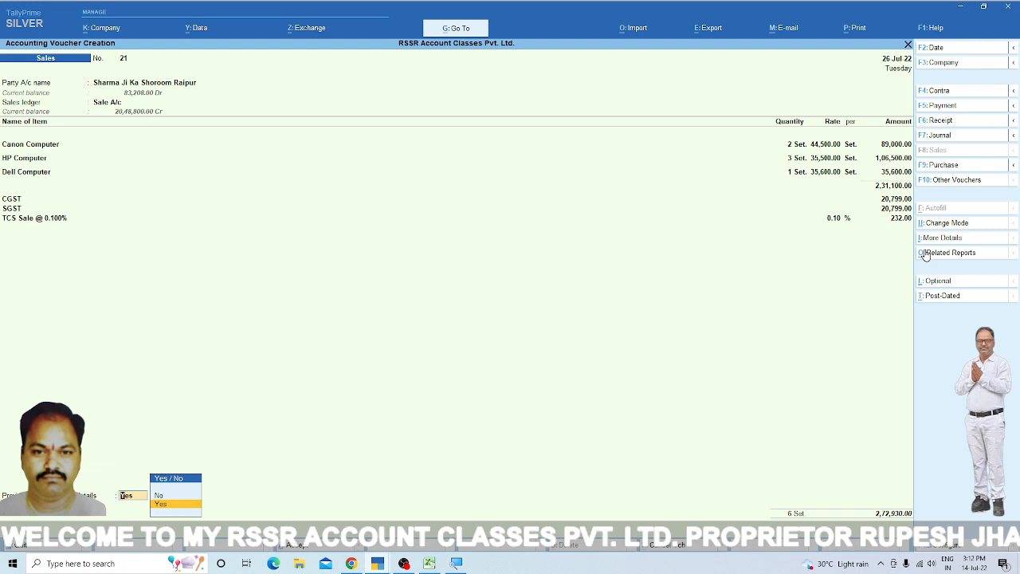
key("Return")
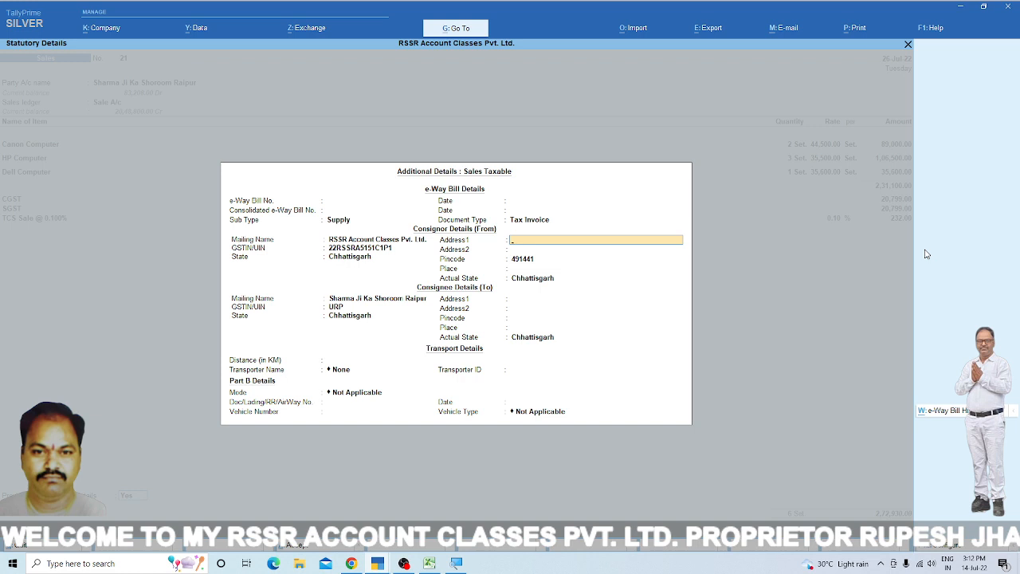
key("Return")
key("Return")
key("Return")
key("Return")
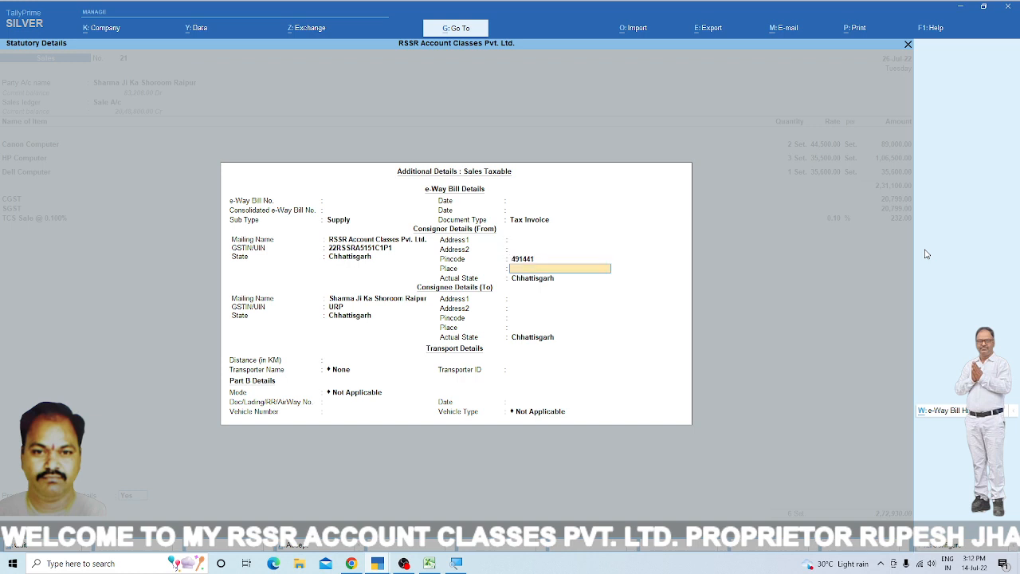
key("Return")
key("Return")
key("Return")
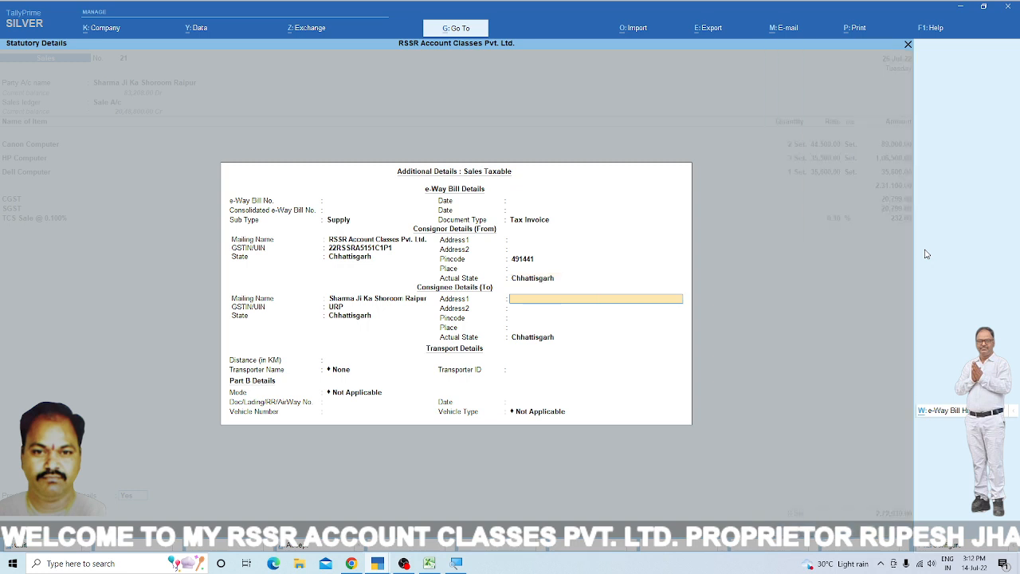
key("Return")
key("Return")
key("Return")
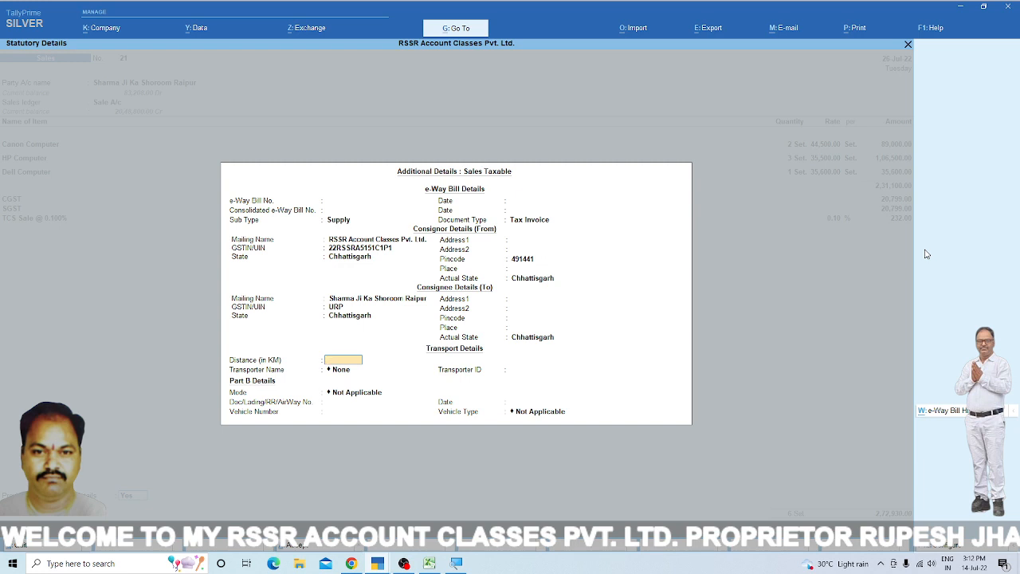
key("Return")
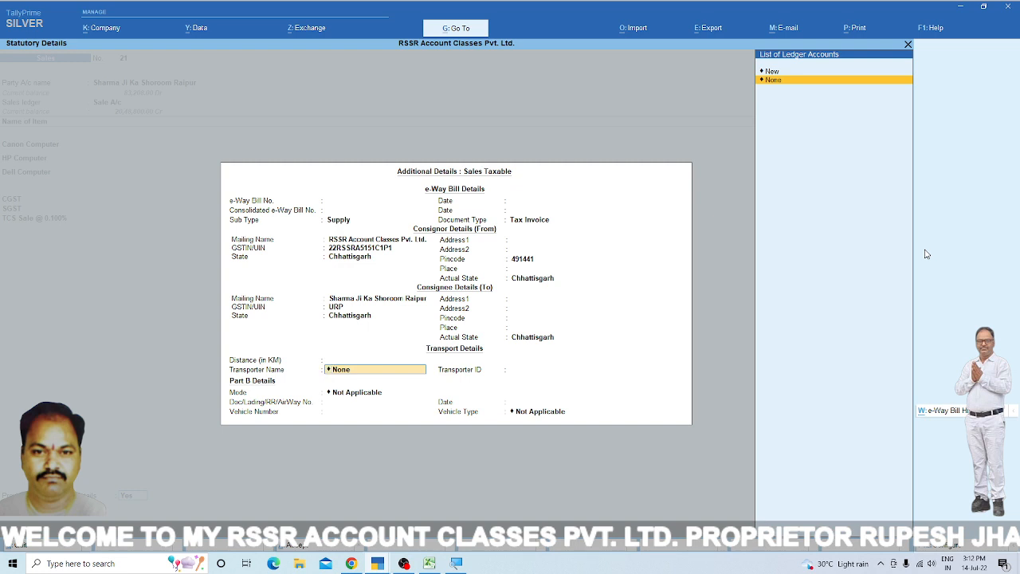
key("Return")
key("Return")
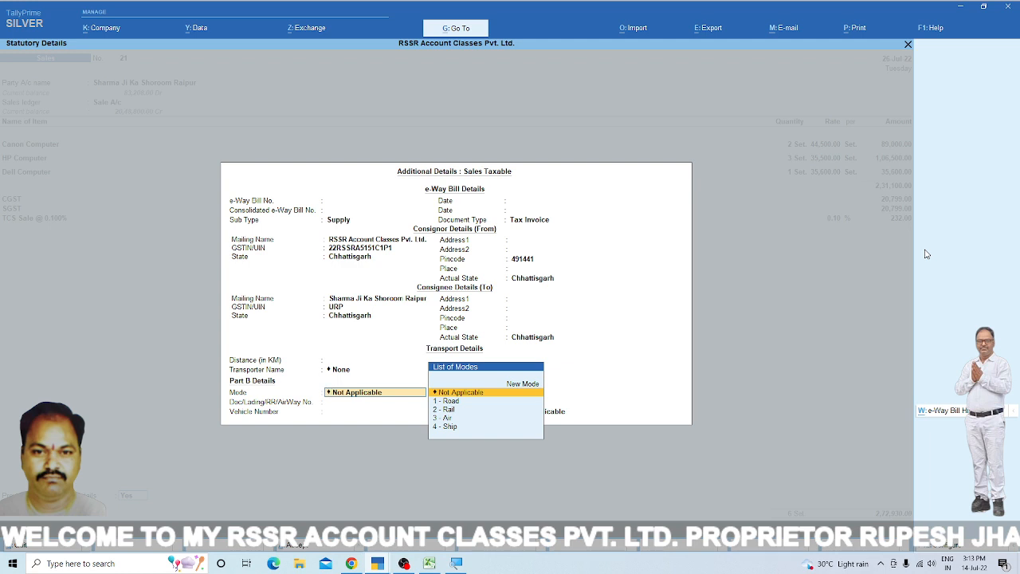
key("ctrl+a")
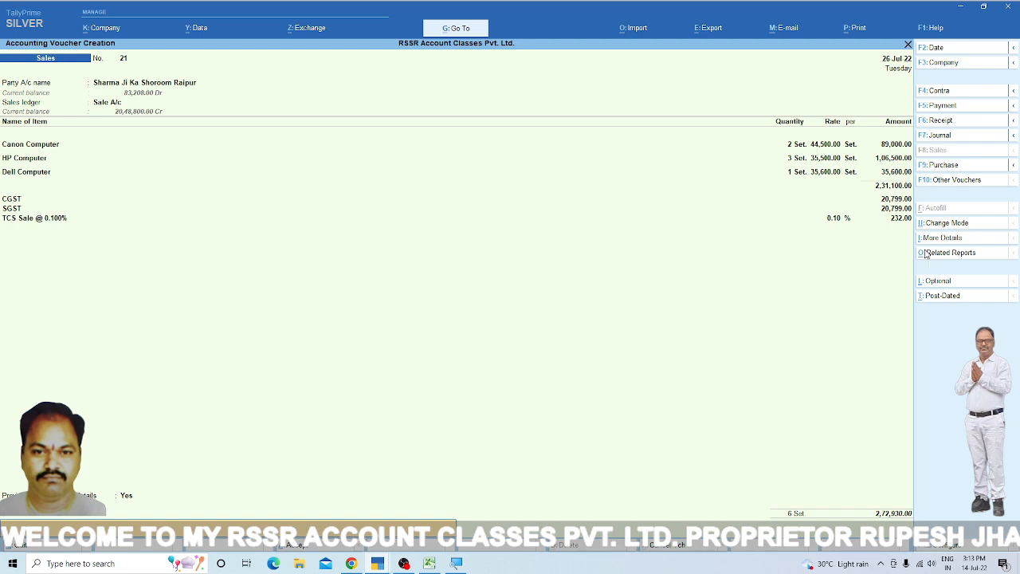
Save the sales voucher, decline sending its details for e-Way Bill generation, and leave voucher entry
key("ctrl+a")
key("Return")
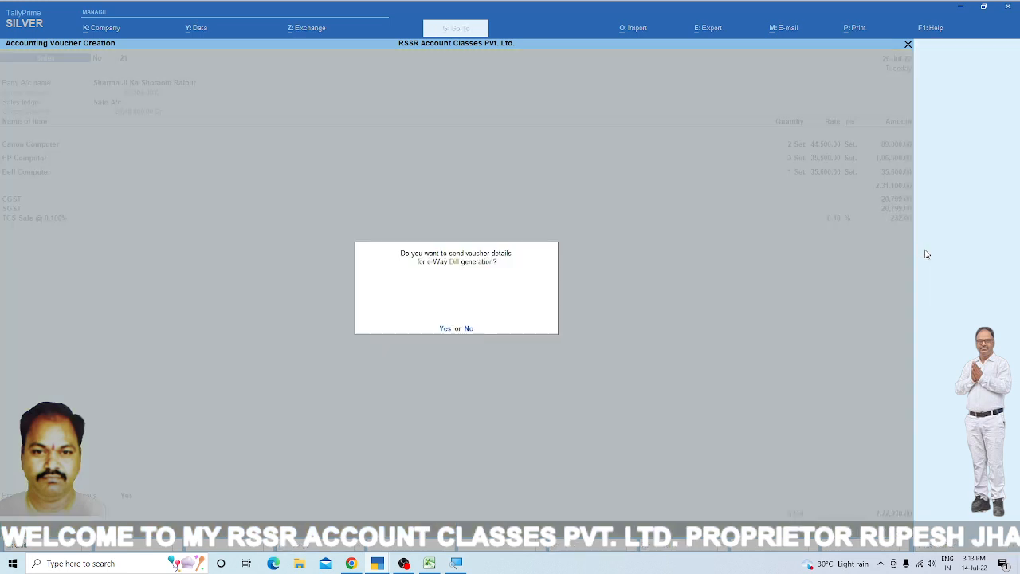
key("n")
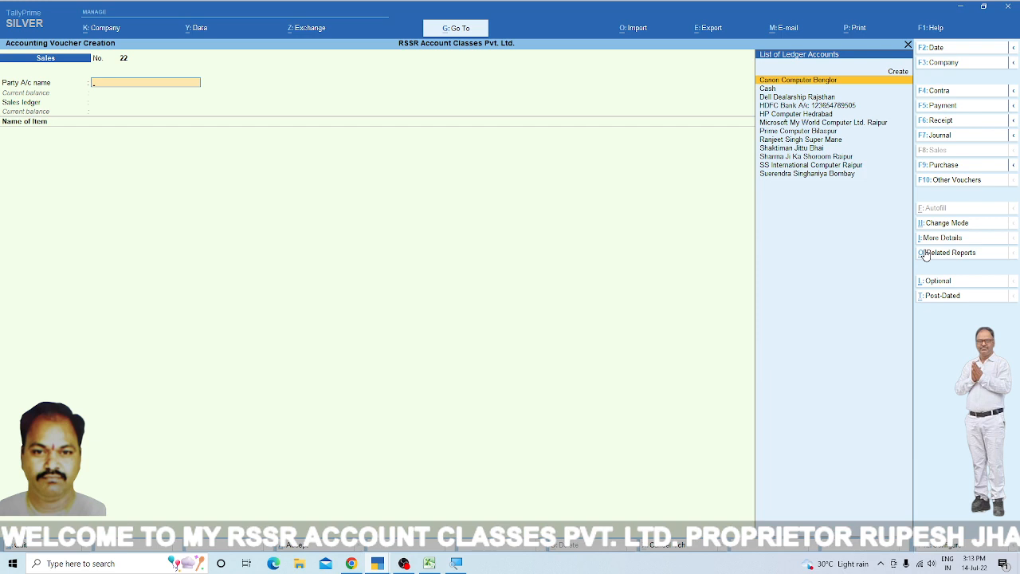
key("Escape")
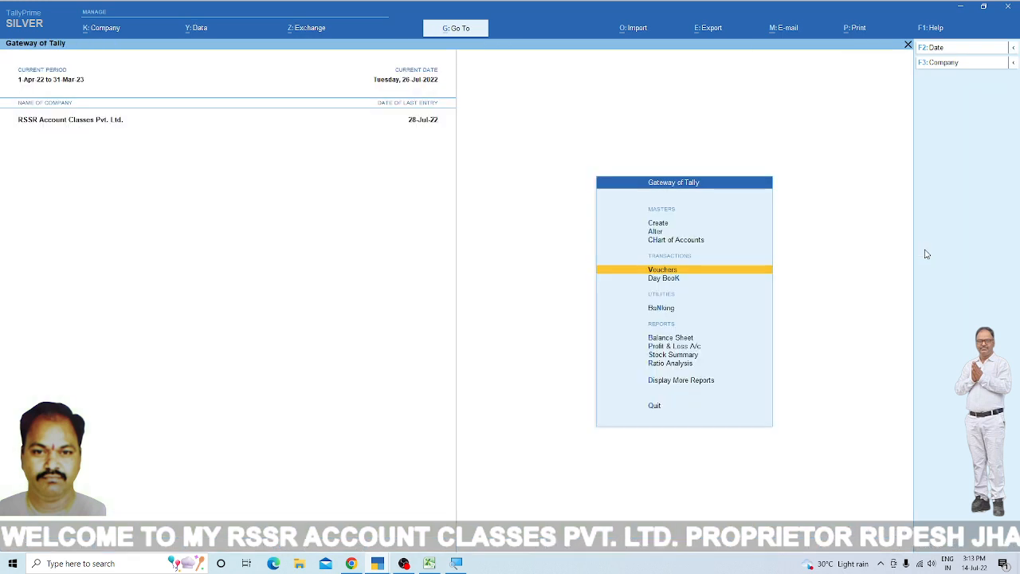
Open the Balance Sheet and drill down through Current Liabilities to the Duties & Taxes ledgers
key("Down")
key("Down")
key("Down")
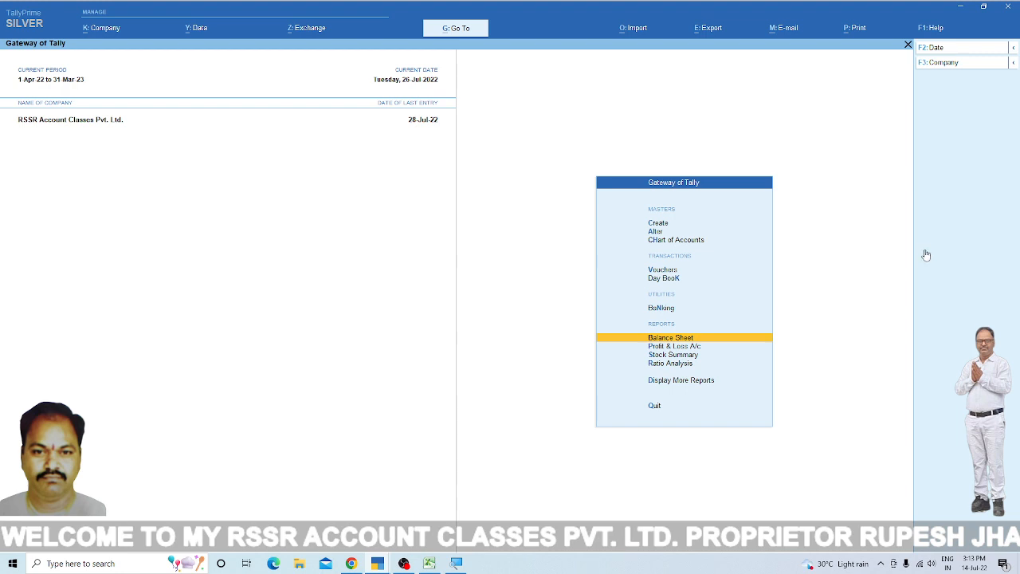
key("Return")
key("Down")
key("Down")
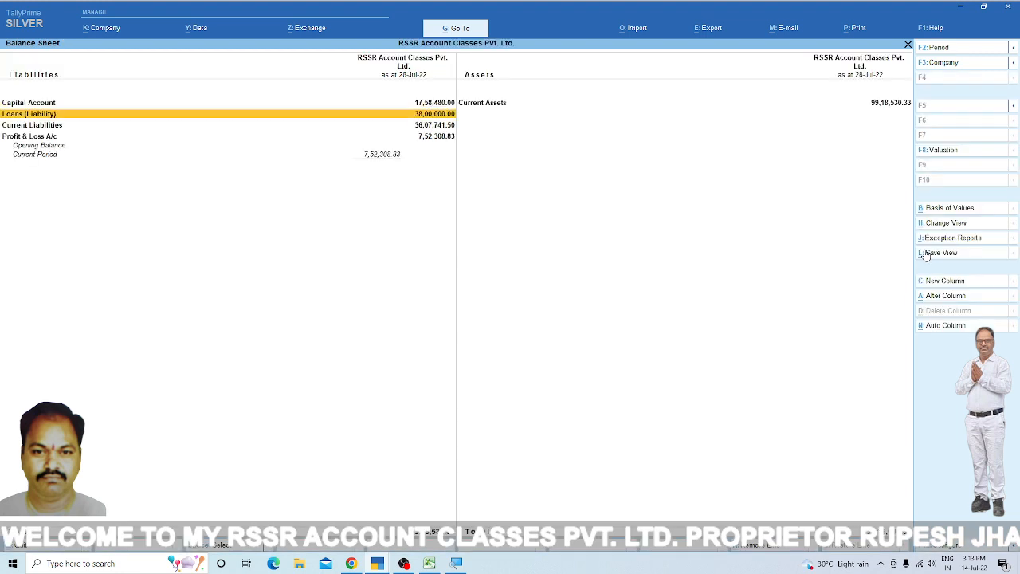
key("Return")
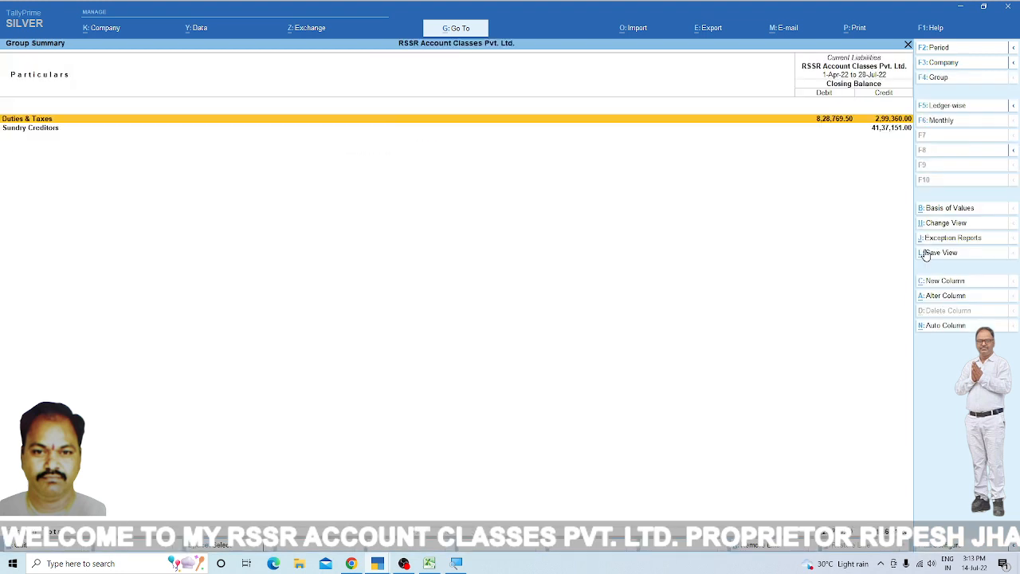
key("Return")
key("Down")
key("Down")
key("Down")
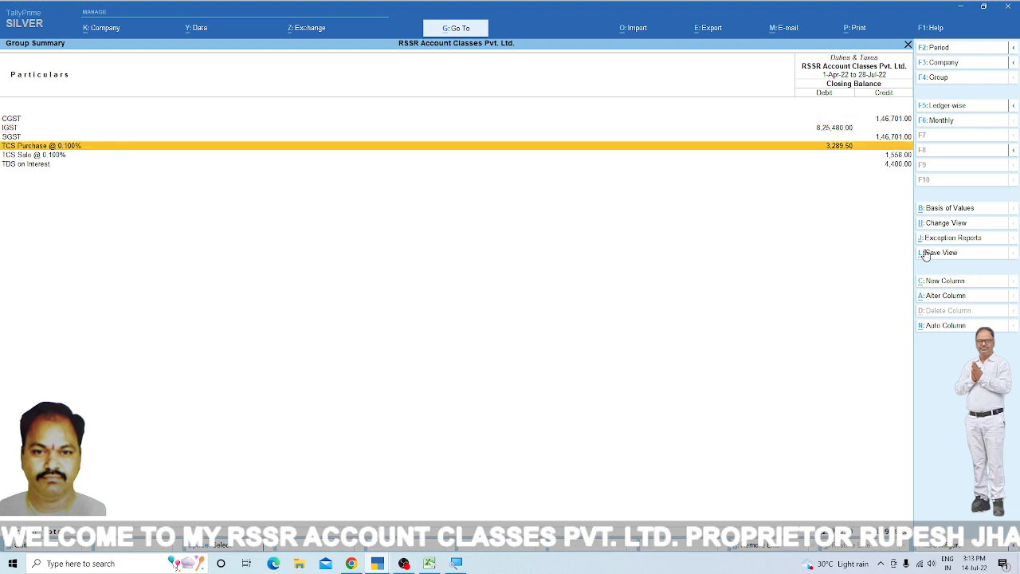
Open the July vouchers of the TCS Purchase @ 0.100% ledger and extend the period to 1-Apr-22 to 28-Jul-22
key("Return")
key("Return")
key("F2")
key("space")
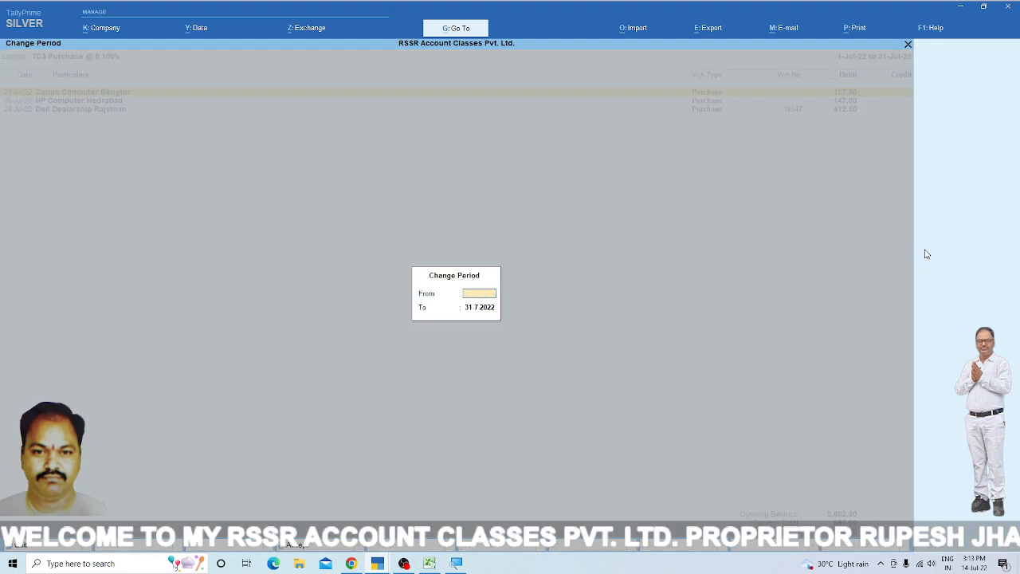
key("Return")
key("space")
key("Return")
Examine the purchase entries and total of the TCS Purchase @ 0.100% ledger, and return to the Duties & Taxes summary
key("Down")
key("Down")
key("Down")
key("Down")
key("Down")
key("Down")
key("Down")
key("Down")
key("Down")
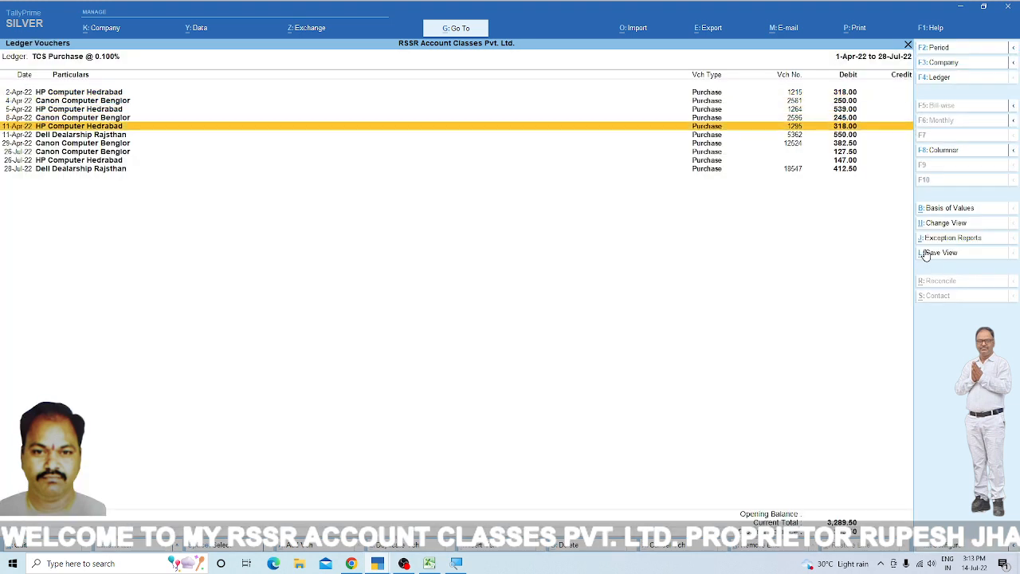
key("Up")
key("Up")
key("Up")
key("Up")
key("Up")
key("Up")
key("Up")
key("Up")
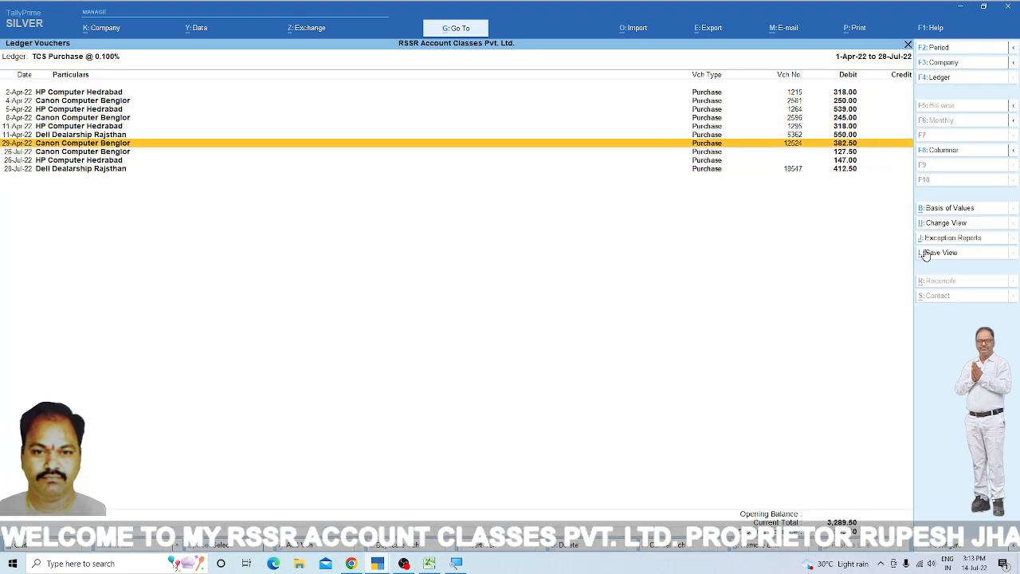
key("Up")
key("Down")
key("Down")
key("Down")
key("Down")
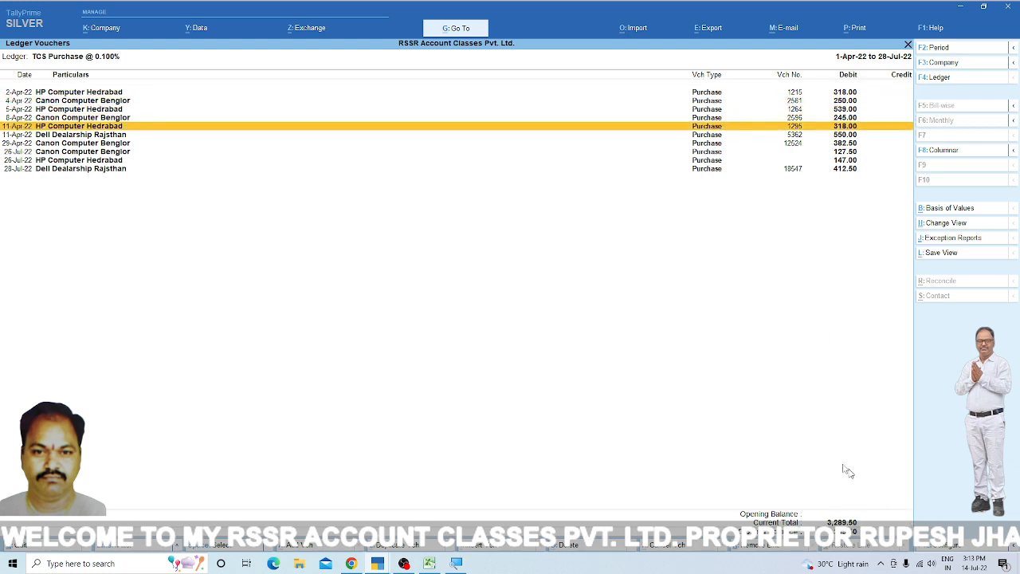
key("Escape")
key("Escape")
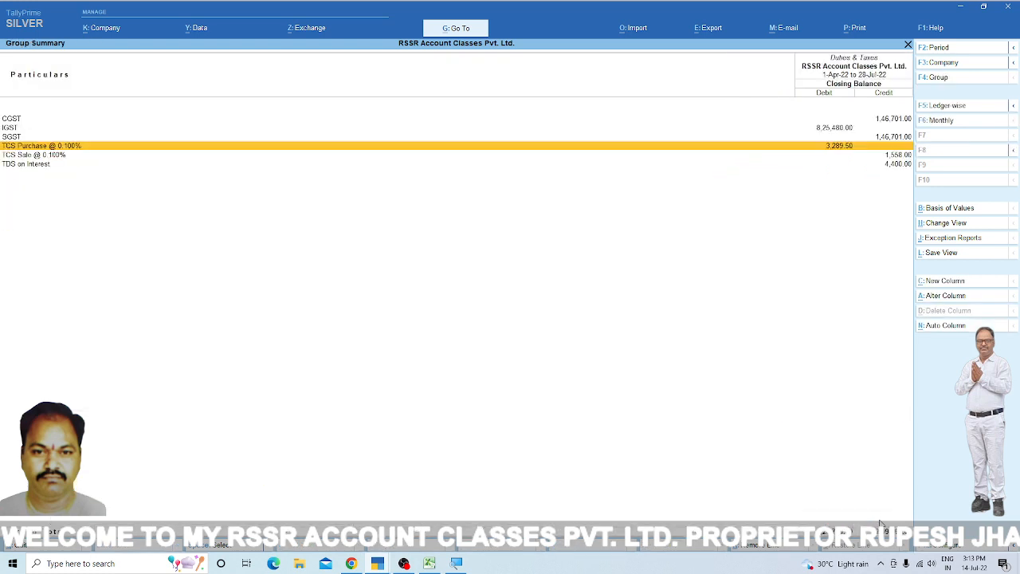
Open the July vouchers of the TCS Sale @ 0.100% ledger and extend the period to 1-Apr-22 to 28-Jul-22
key("Down")
key("Return")
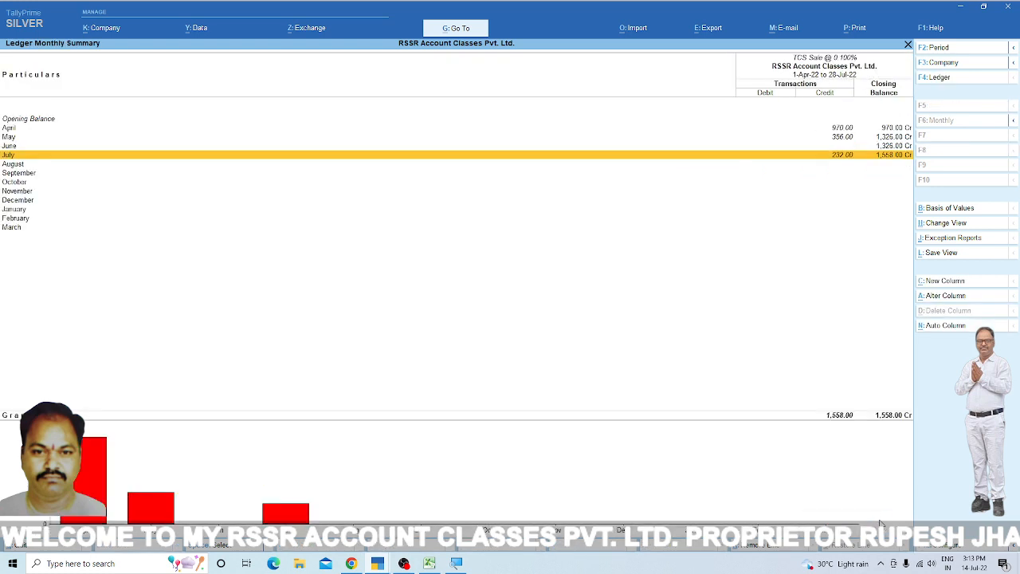
key("Return")
key("F2")
key("space")
key("Return")
key("space")
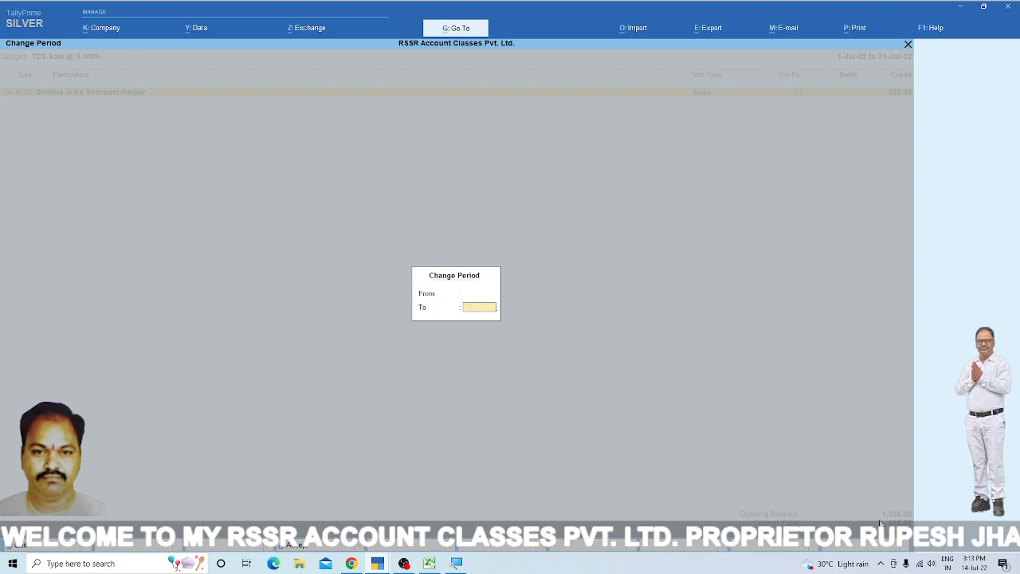
key("Return")
Examine the sales entries and the total listed in the TCS Sale @ 0.100% ledger
key("Down")
key("Down")
key("Down")
key("Down")
key("Down")
key("Down")
key("Down")
key("Down")
key("Down")
key("Down")
key("Down")
key("Down")
key("Down")
key("Down")
key("Down")
key("Down")
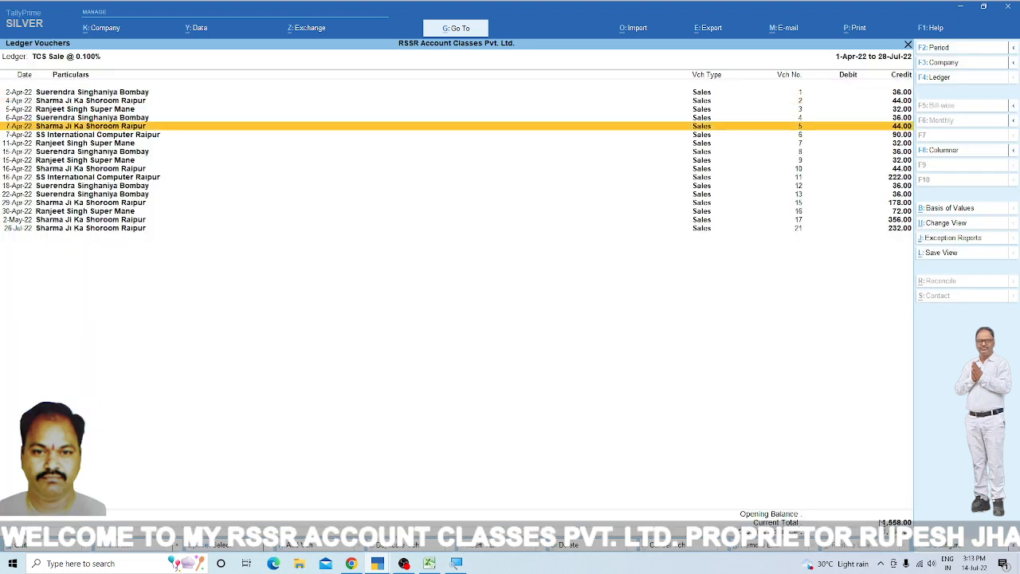
key("Up")
key("Up")
key("Up")
key("Up")
key("Up")
key("Up")
key("Up")
key("Up")
key("Up")
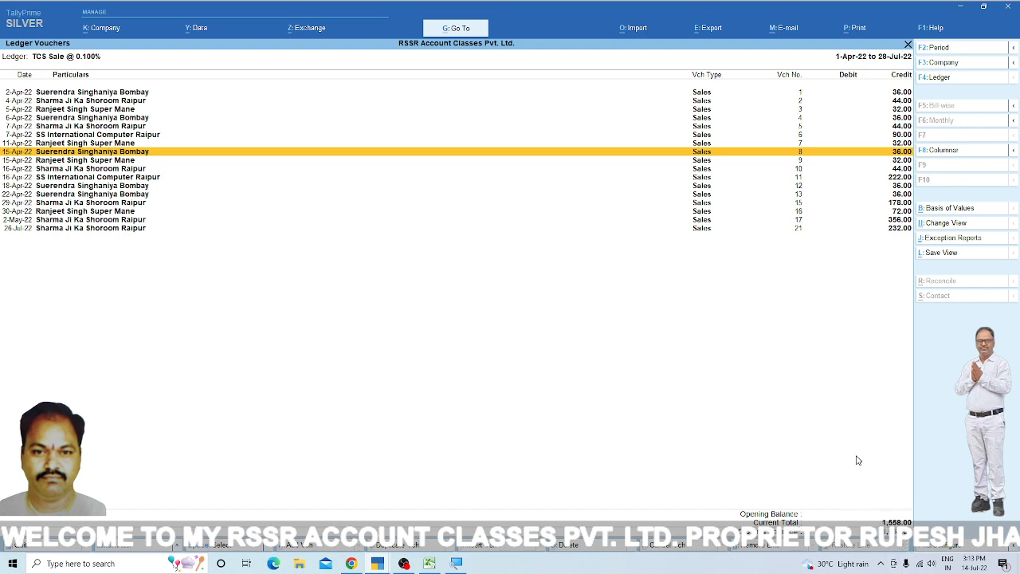
Close the TCS Sale ledger, the group summaries and the Balance Sheet to return to the Gateway of Tally
key("F6")
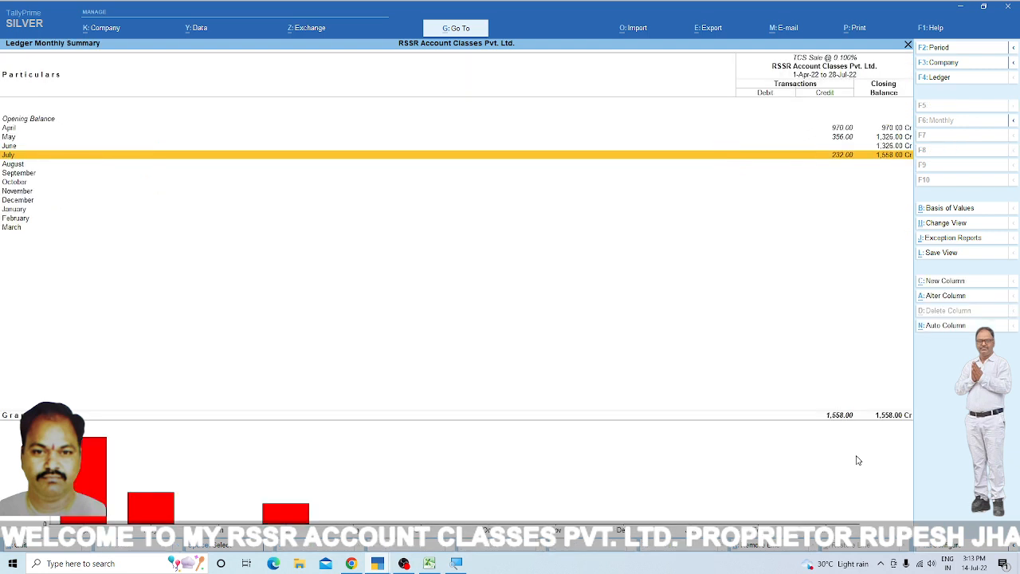
key("Return")
key("Escape")
key("Escape")
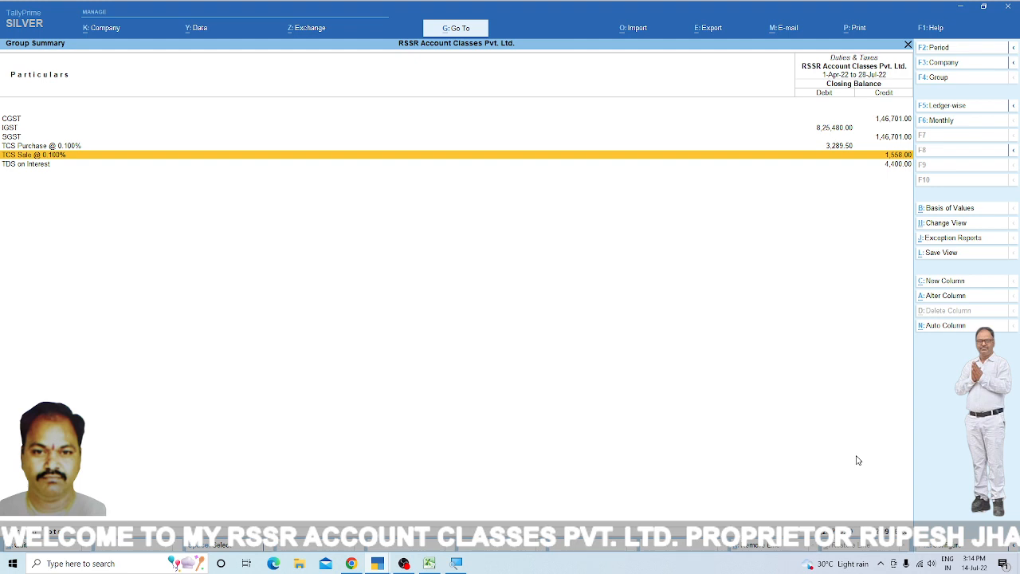
key("Escape")
key("Escape")
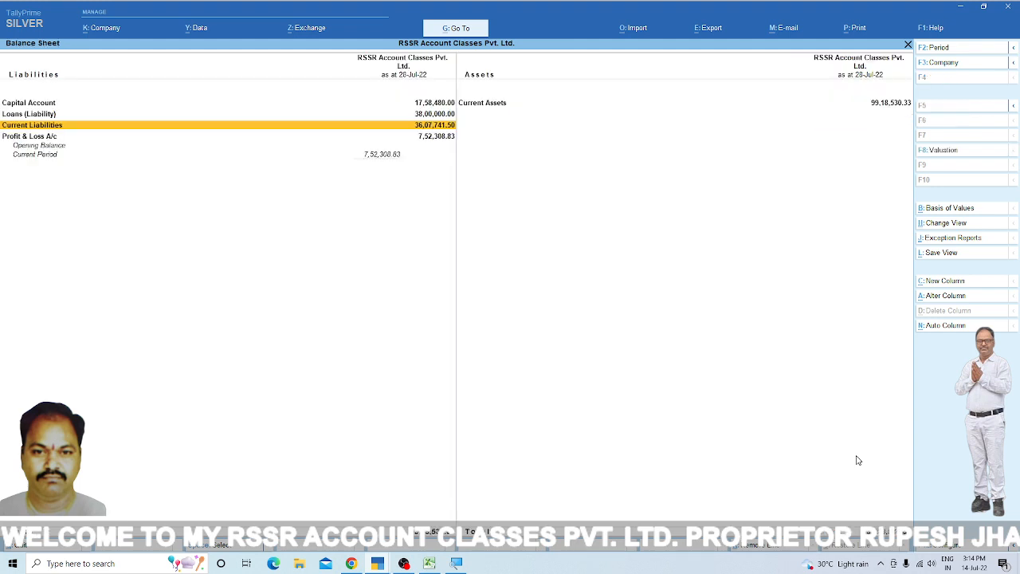
key("Escape")
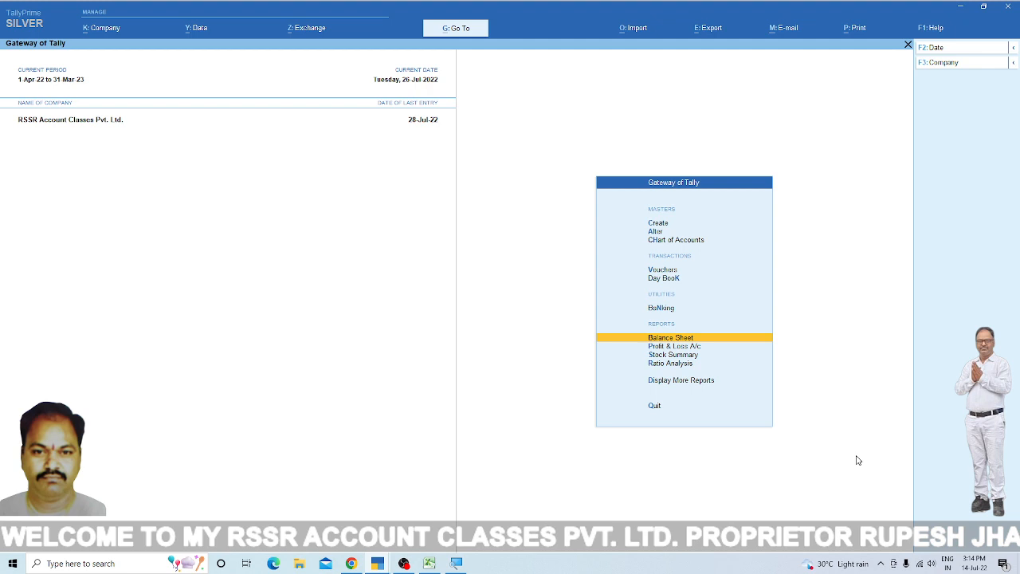